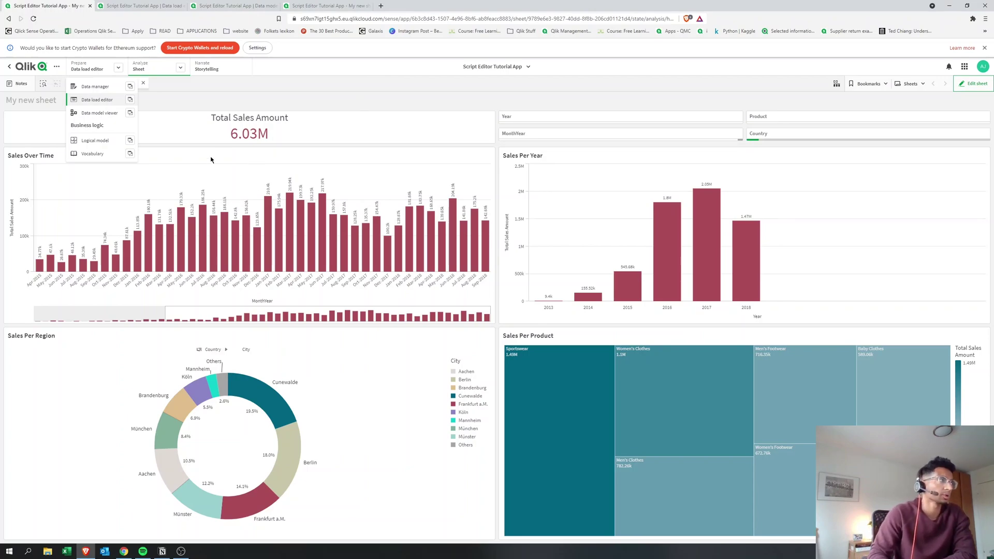
Step: Dismiss the Prepare dropdown on the sheet without choosing any option
left_click(291, 100)
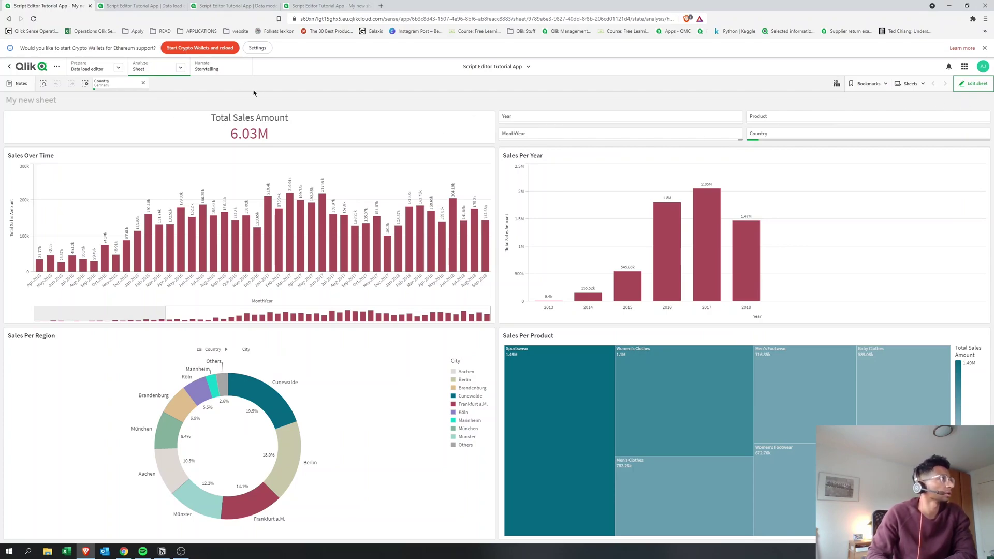
Step: Spread MasterCalendar and Customers apart in the data model viewer, then switch to the load script
left_click(233, 5)
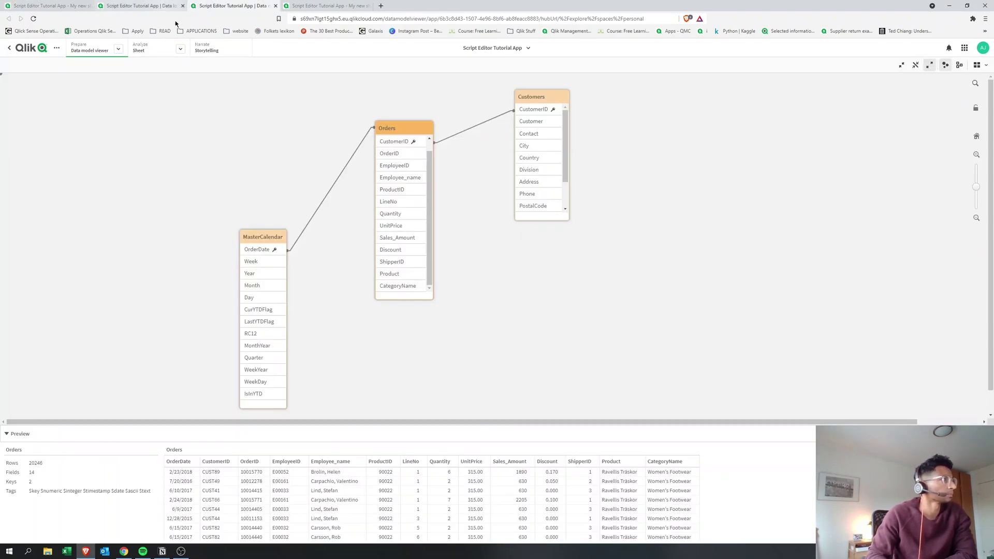
left_click_drag(276, 238, 254, 162)
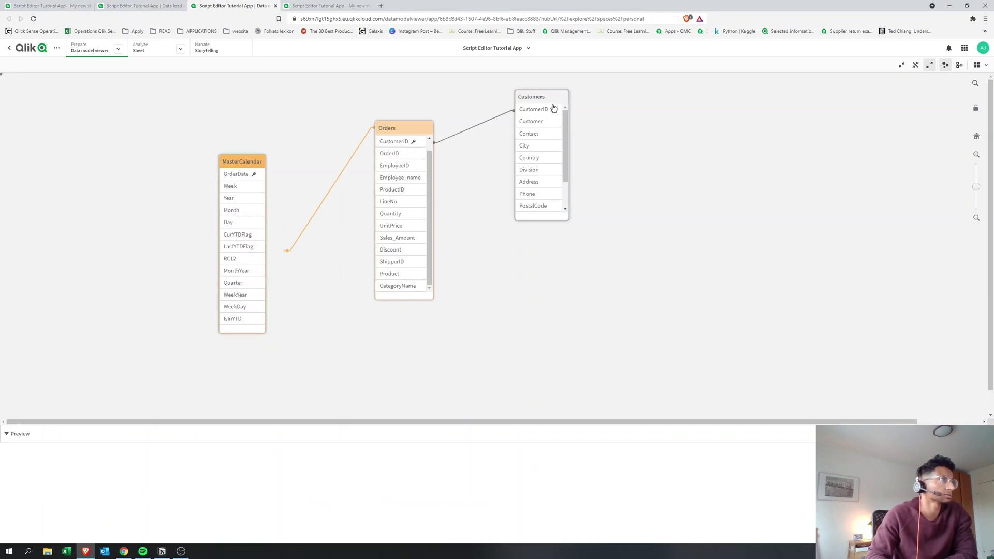
left_click_drag(553, 108, 596, 135)
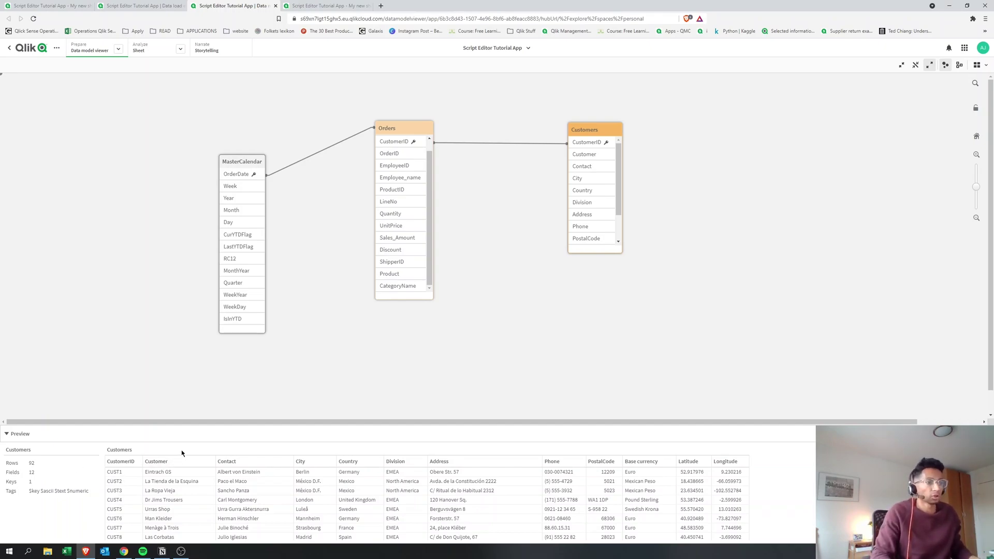
left_click(142, 6)
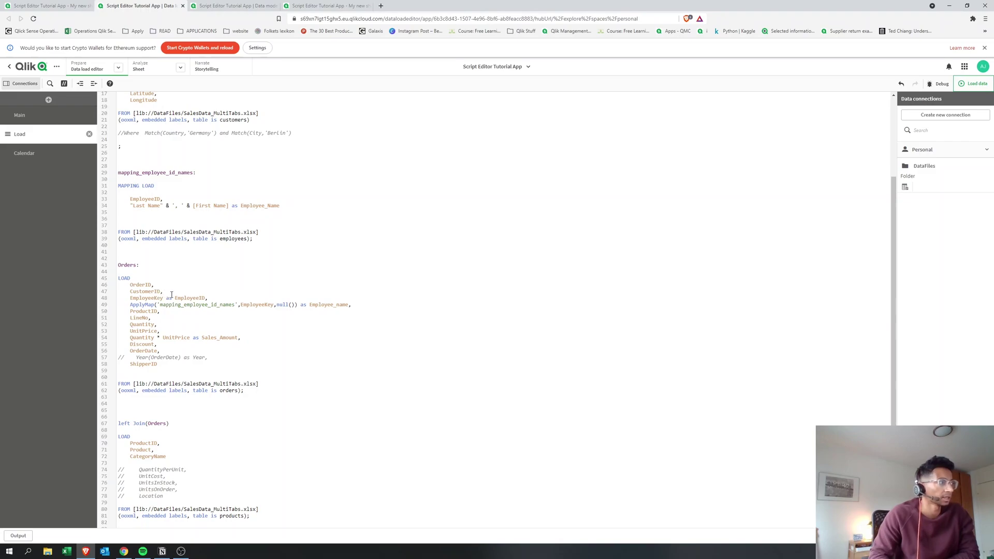
Step: Insert blank lines after CustomerID in the Orders LOAD, briefly rechecking the data model
key("Return")
key("Return")
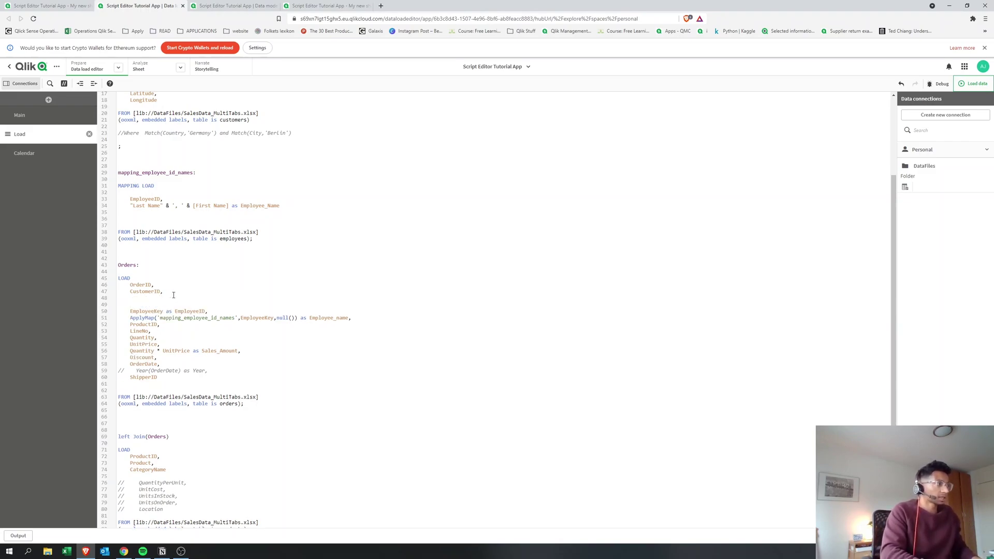
left_click(233, 6)
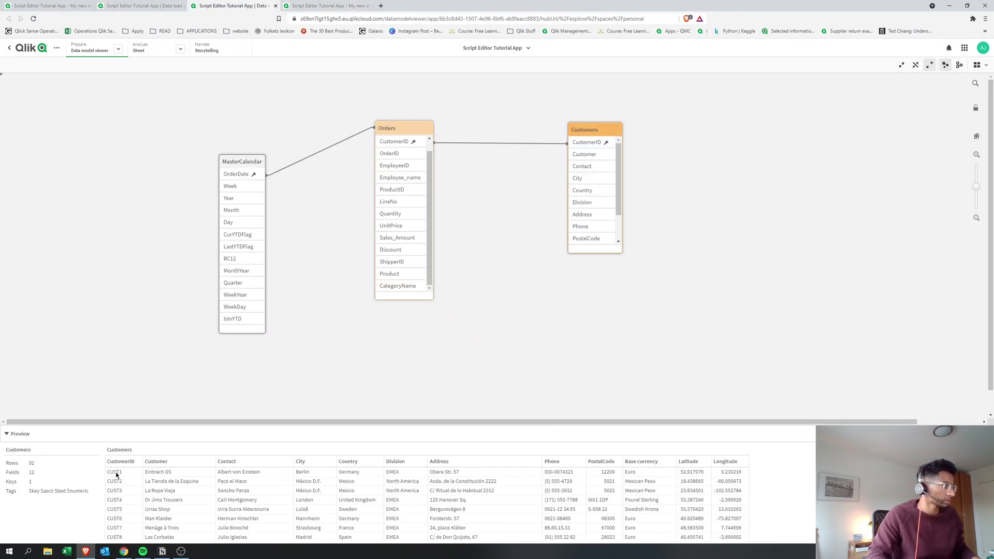
left_click(145, 6)
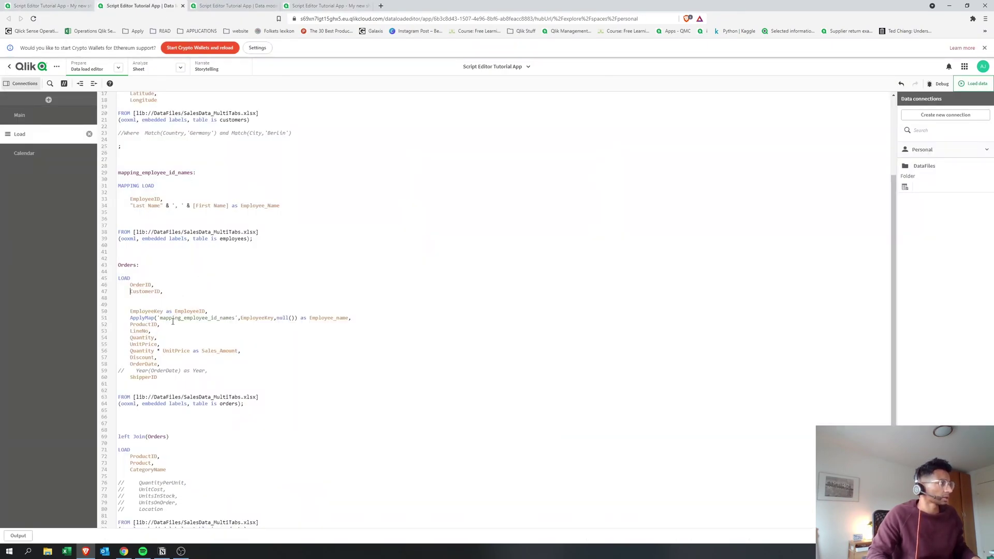
left_click(166, 293)
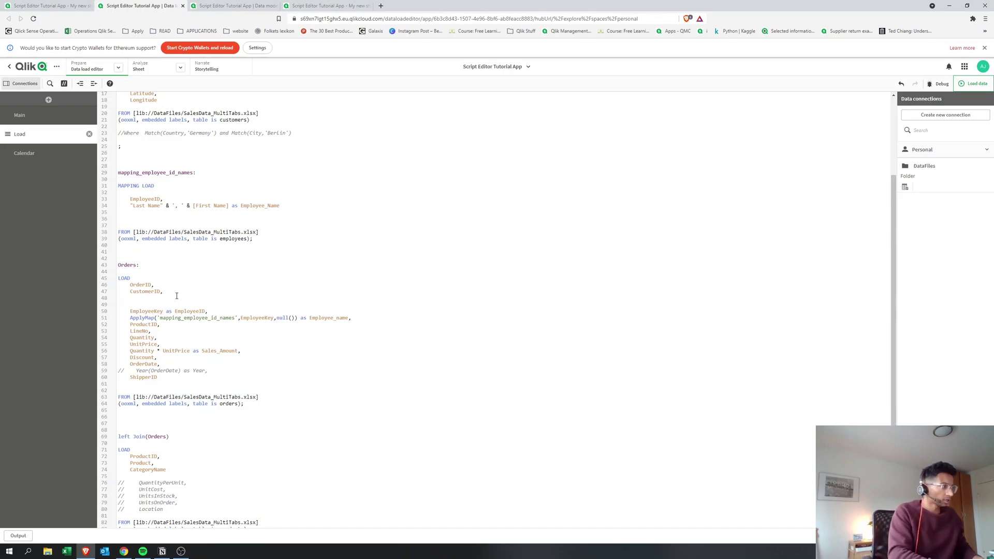
Step: Add IF(Match(CustomerID,'CUST1'), 'Main Customer','Others') as Main_customer_flag under CustomerID
key("Return")
type("If")
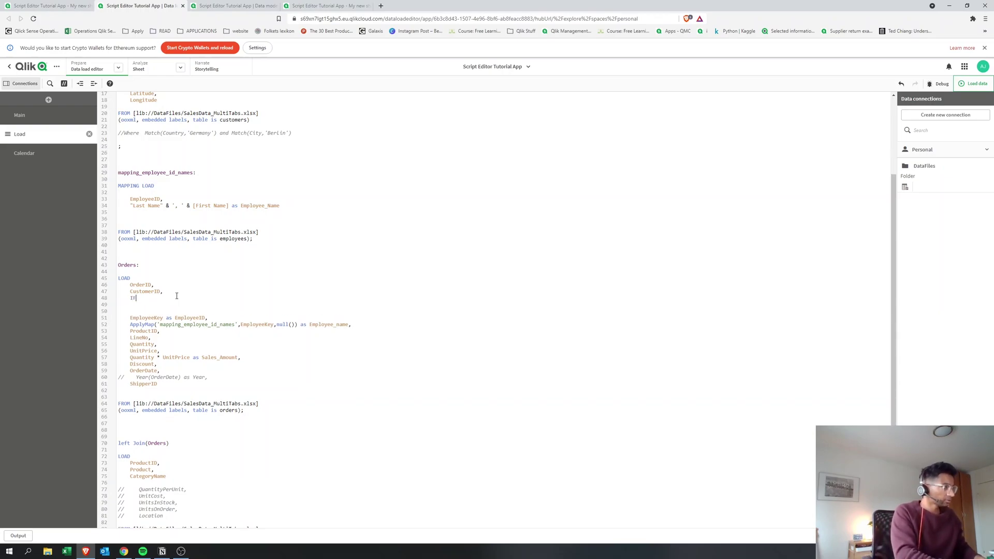
type("(ma")
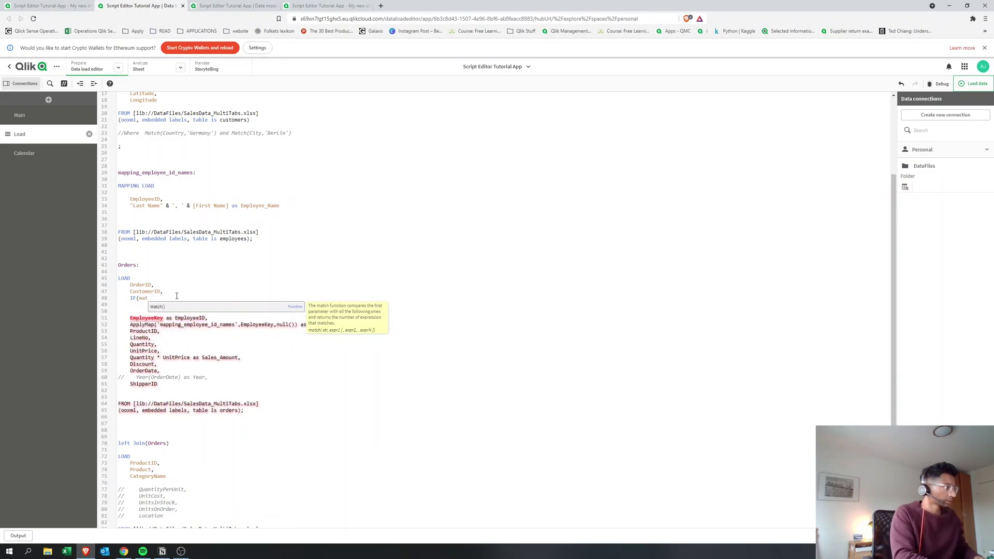
type("t")
key("Return")
type("cu")
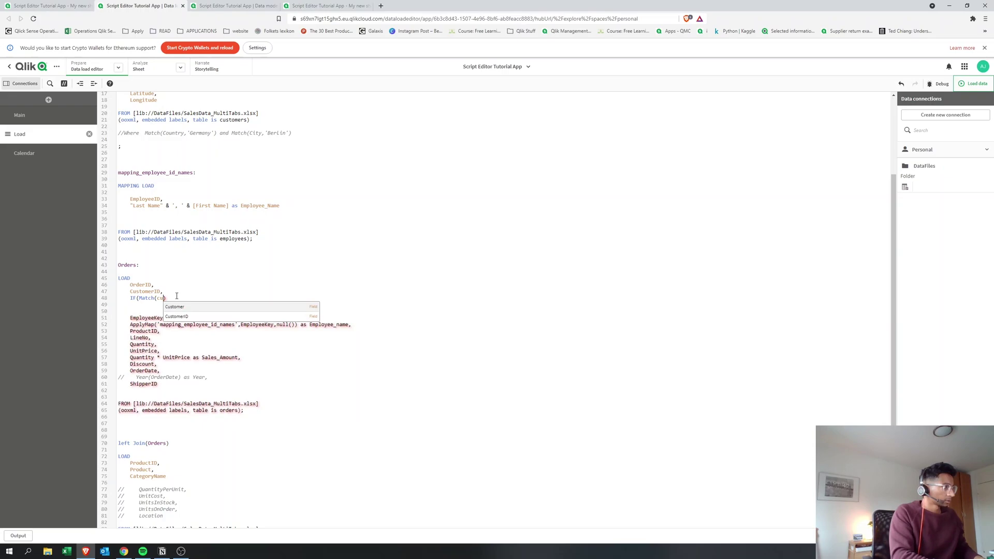
key("Down")
key("Return")
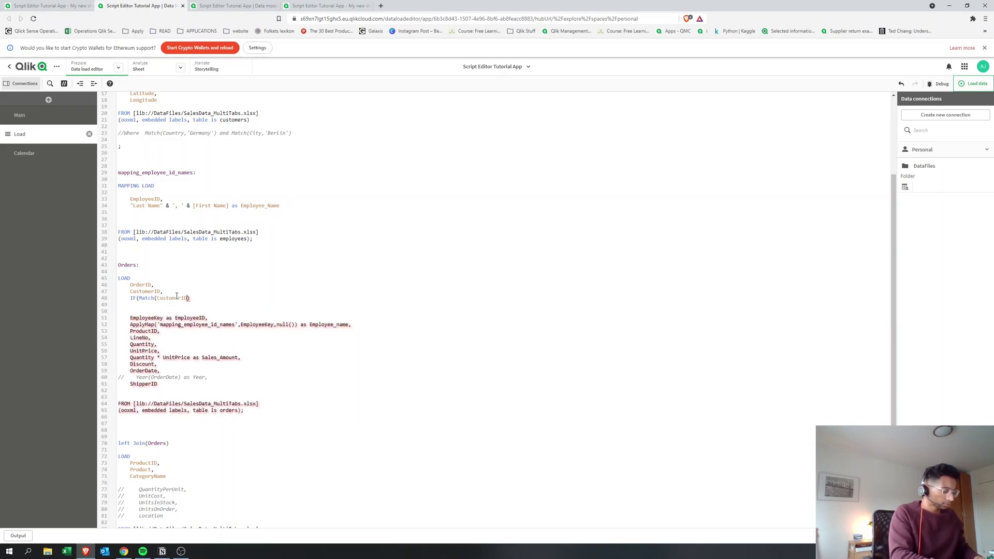
type(",'")
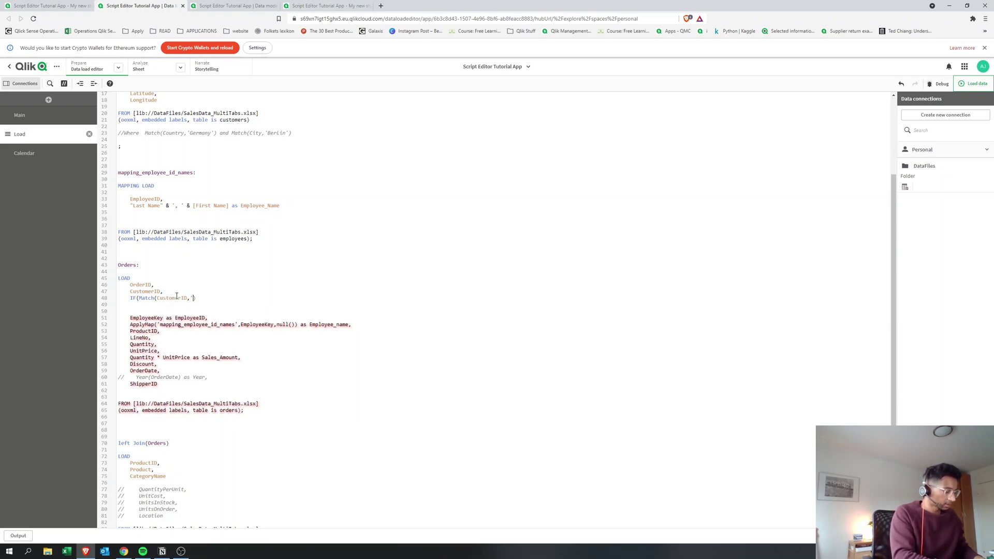
type("CUST")
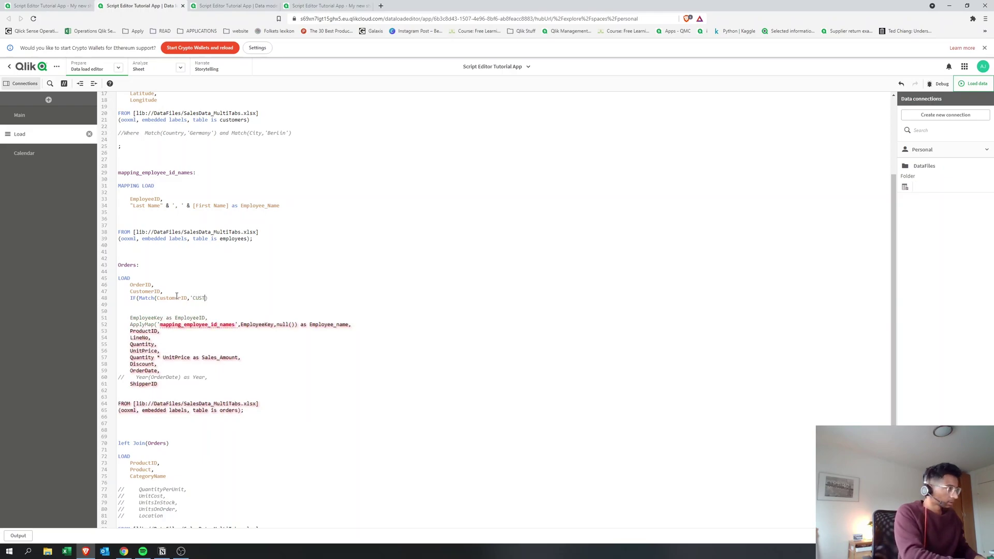
type("1')")
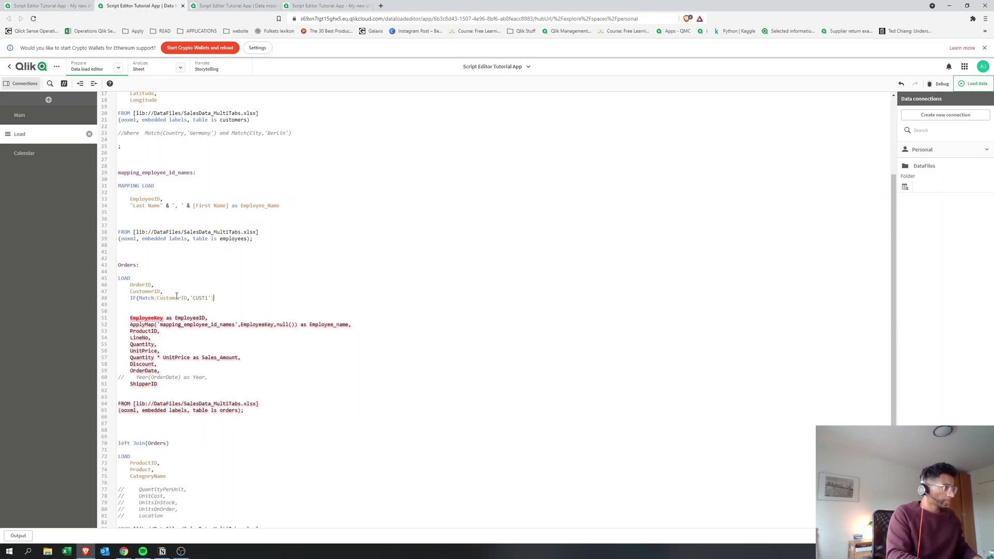
type(", ")
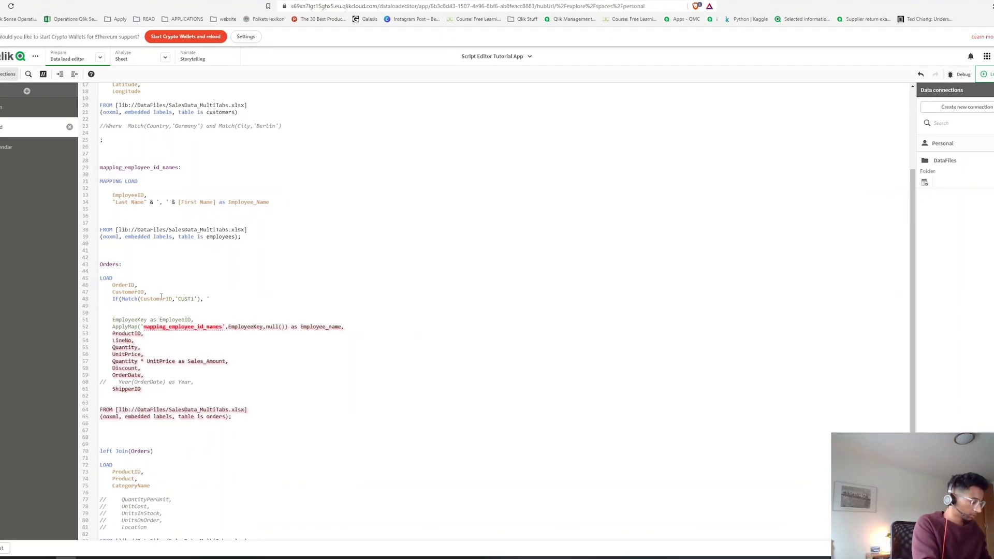
type("'Main")
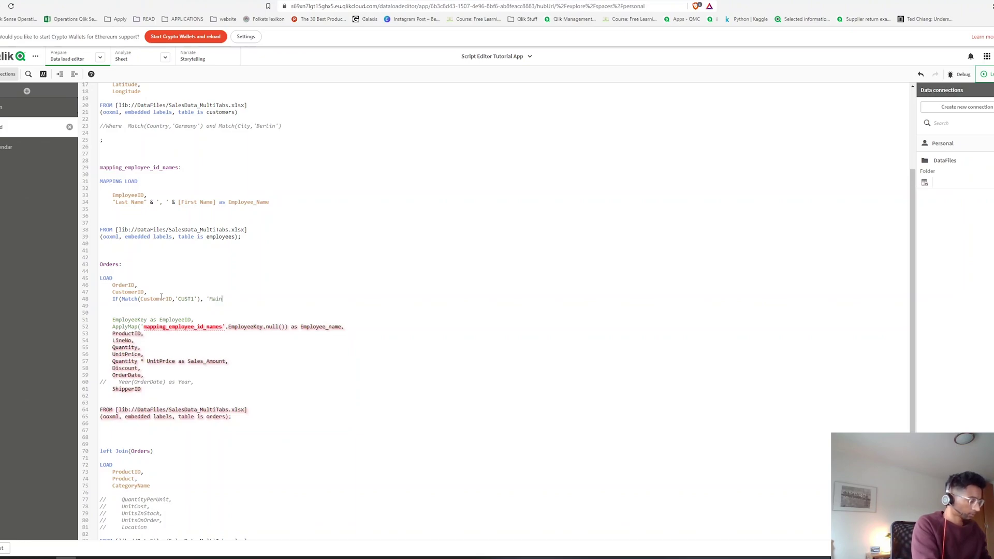
type(" Customer")
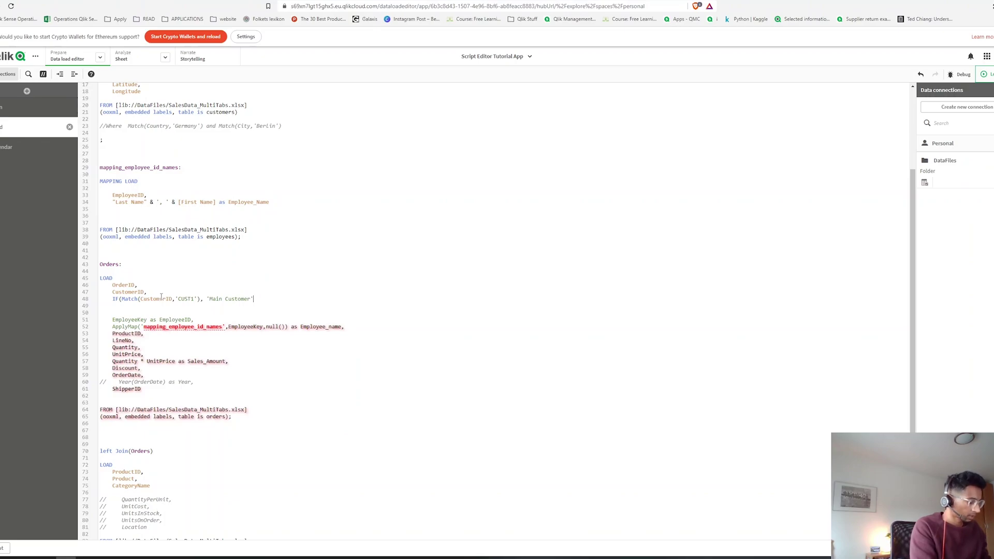
type("','")
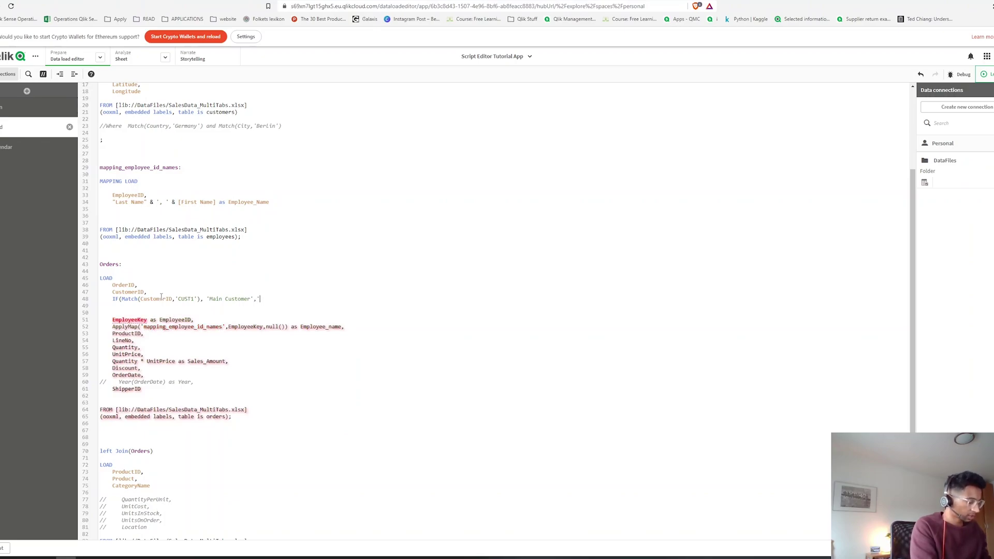
type("Others")
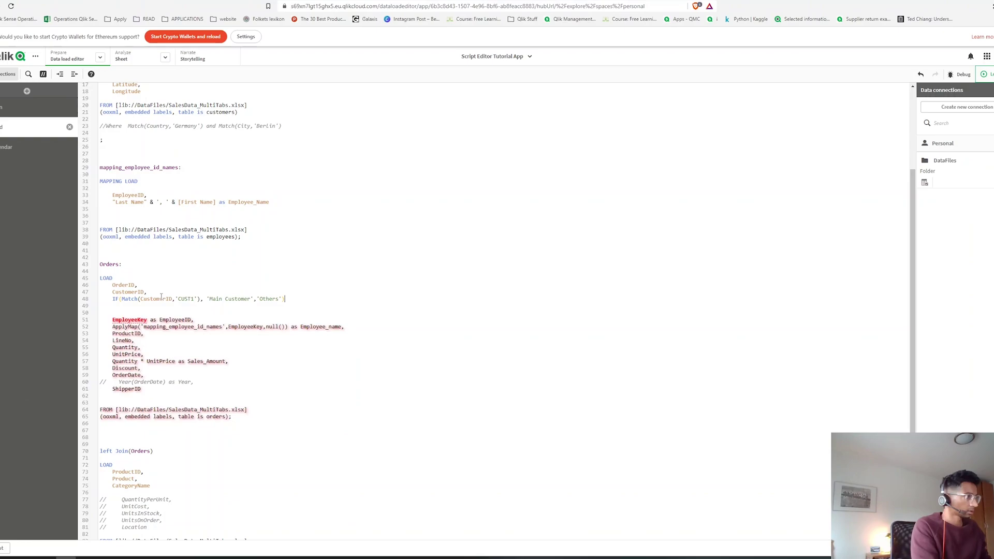
type("as")
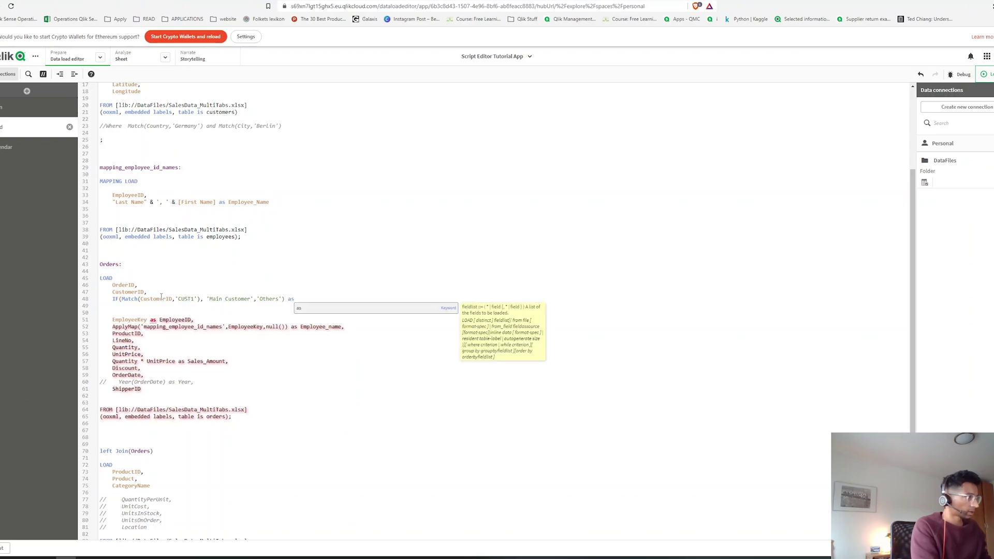
type(" Main")
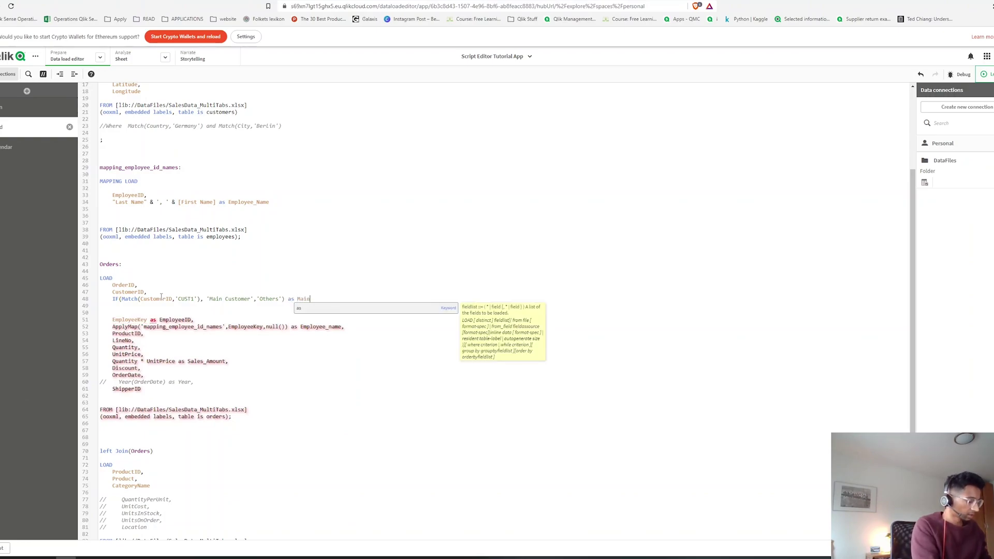
type("_customer_flag")
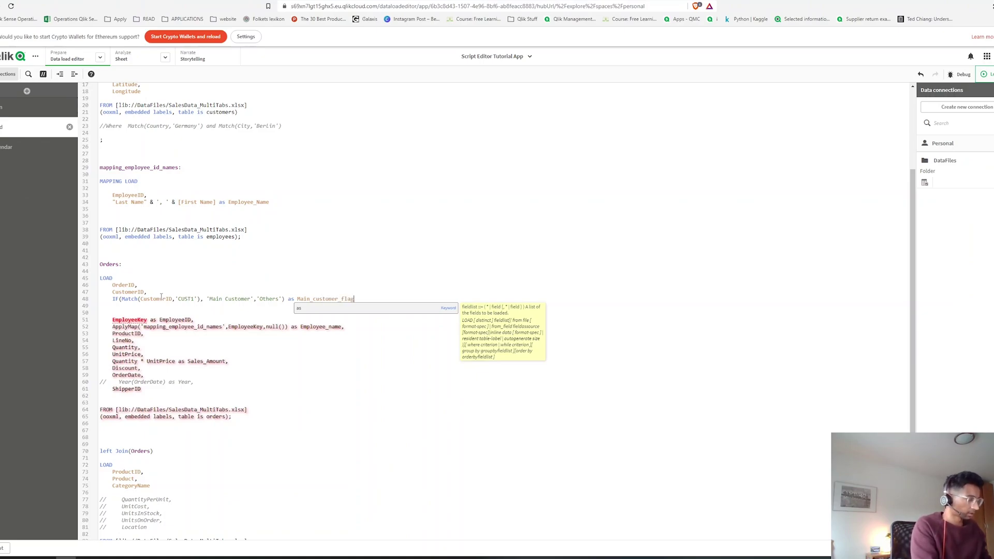
type(",")
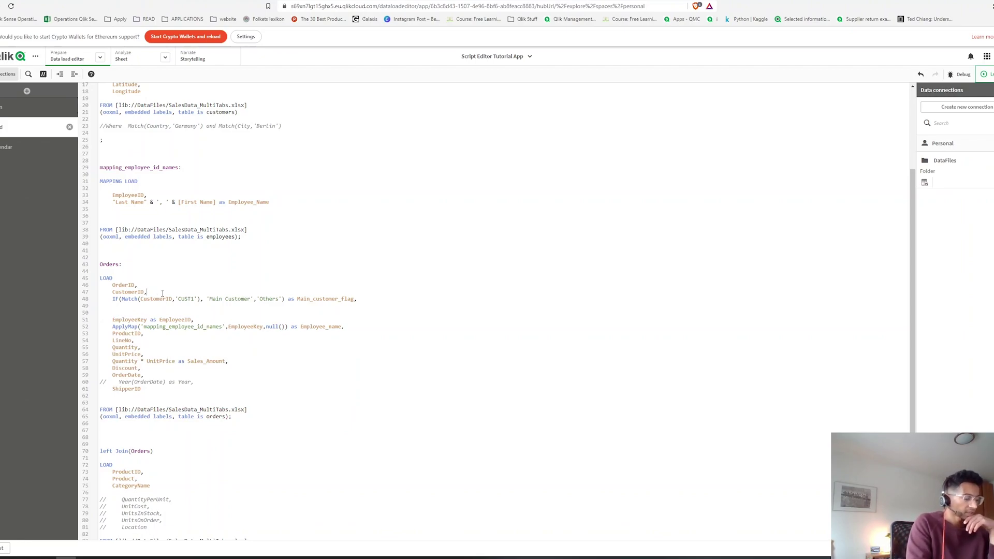
Step: Add 'CUST2' as a second customer code inside the flag's Match()
key("Return")
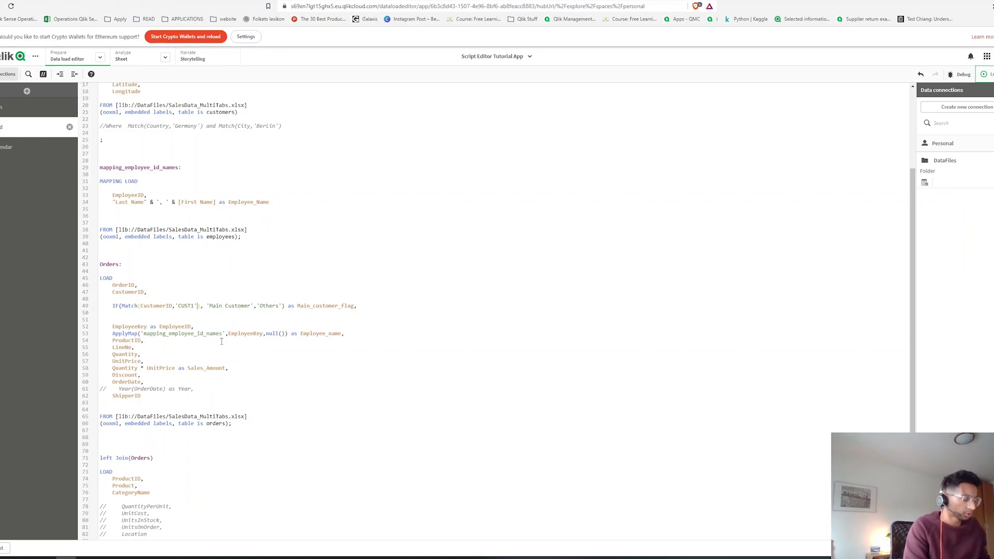
type(",CU")
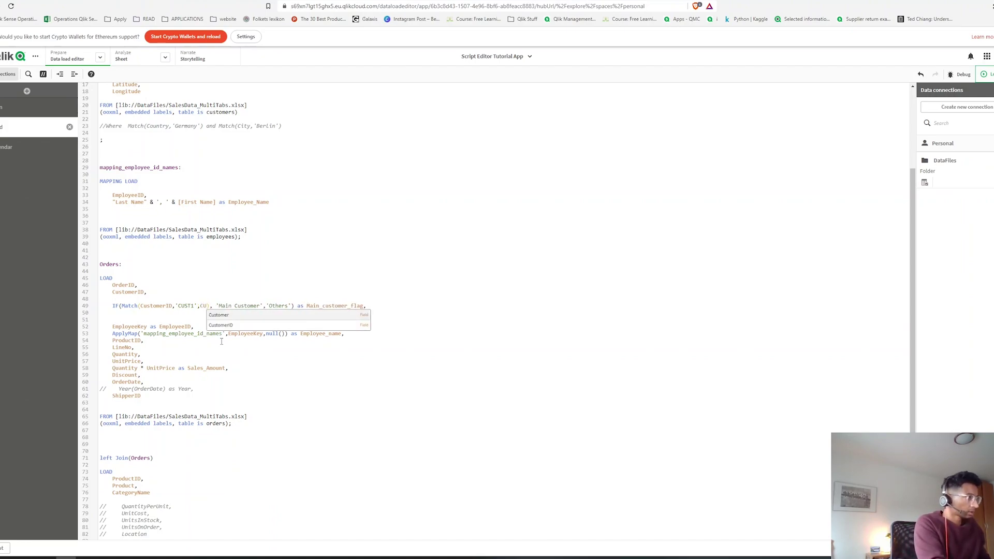
type("ST")
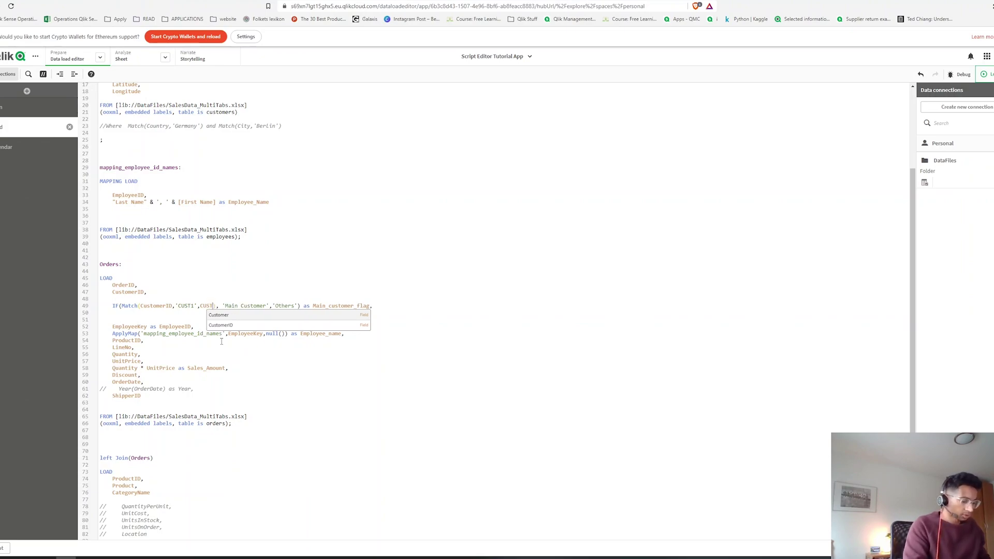
type("2")
key("Left")
key("Left")
key("Left")
key("Left")
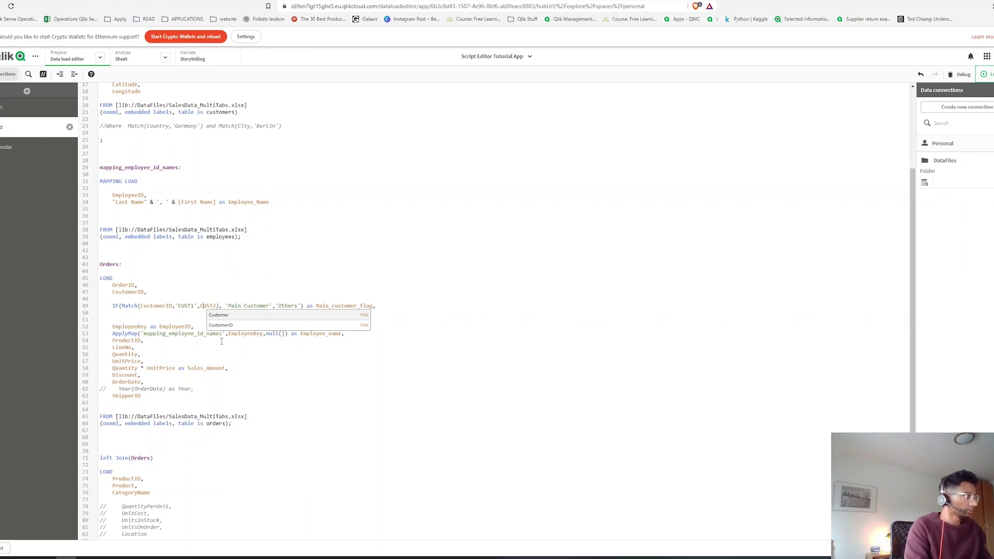
type("'")
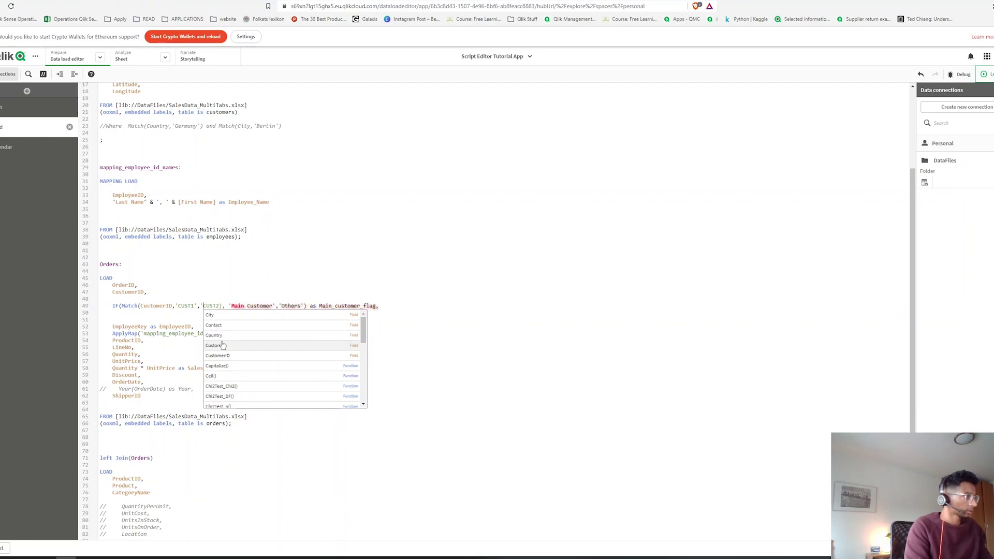
key("Right")
key("Right")
key("Right")
key("Right")
key("Right")
type("'")
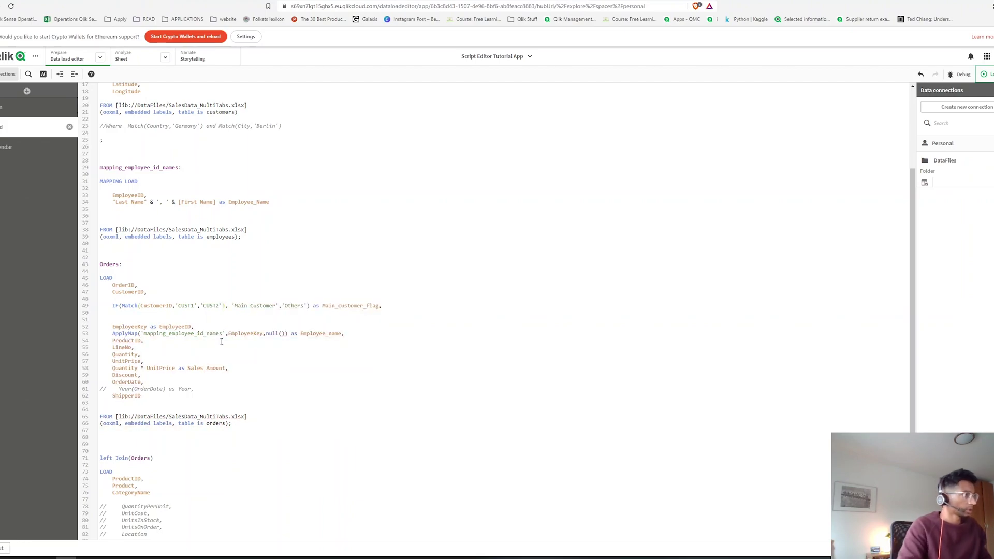
left_click(159, 313)
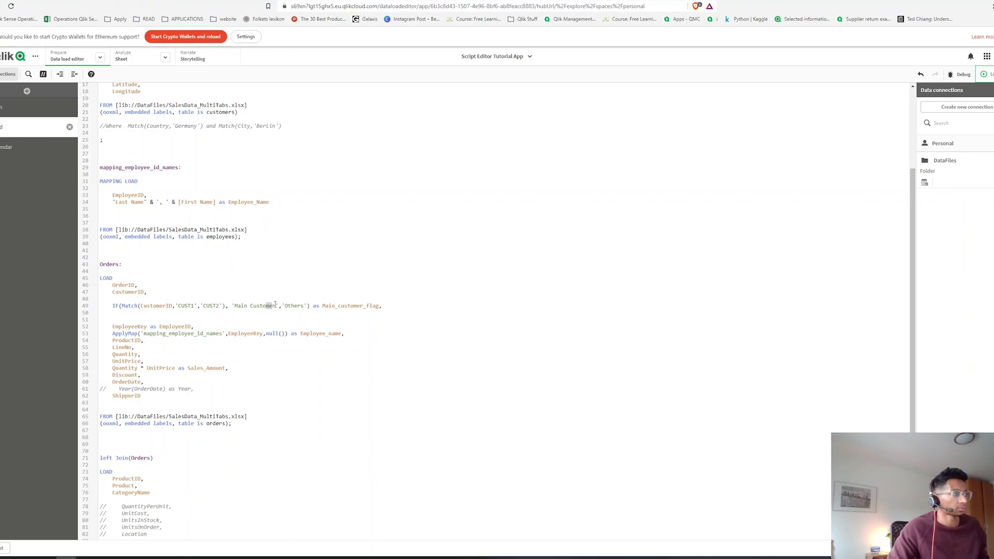
Step: Replace 'Main Customer' with '1' and 'Others' with '0', then reload the data
left_click_drag(275, 305, 235, 309)
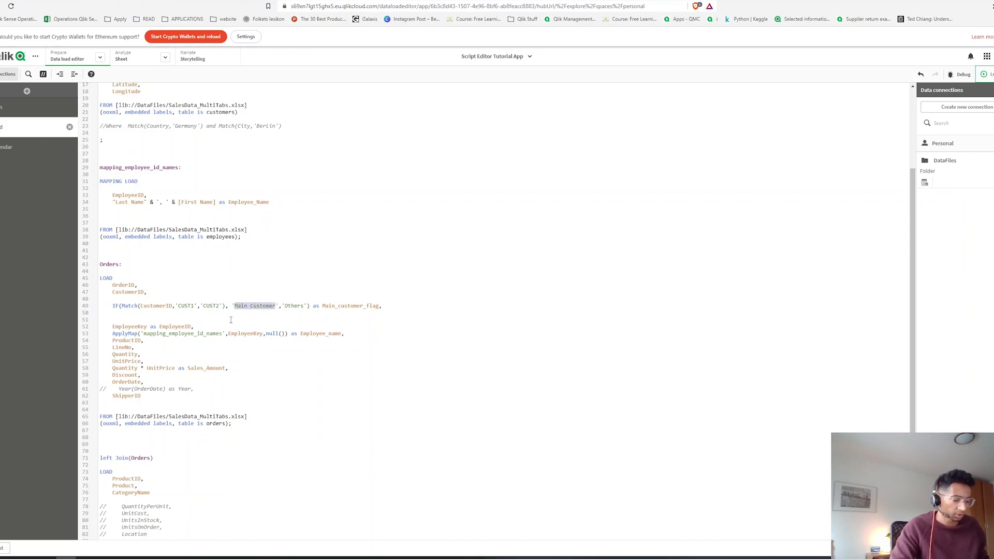
type("1")
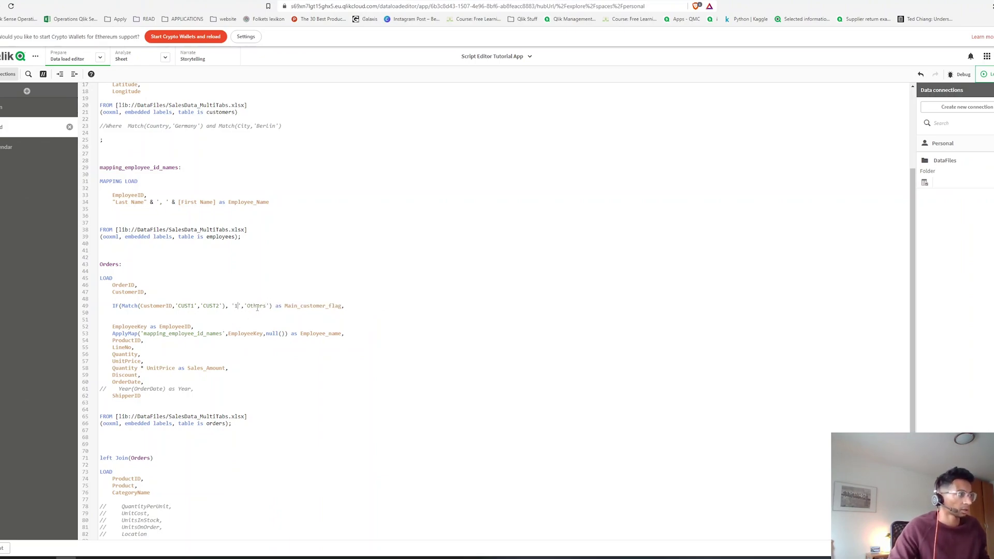
double_click(257, 306)
type("0")
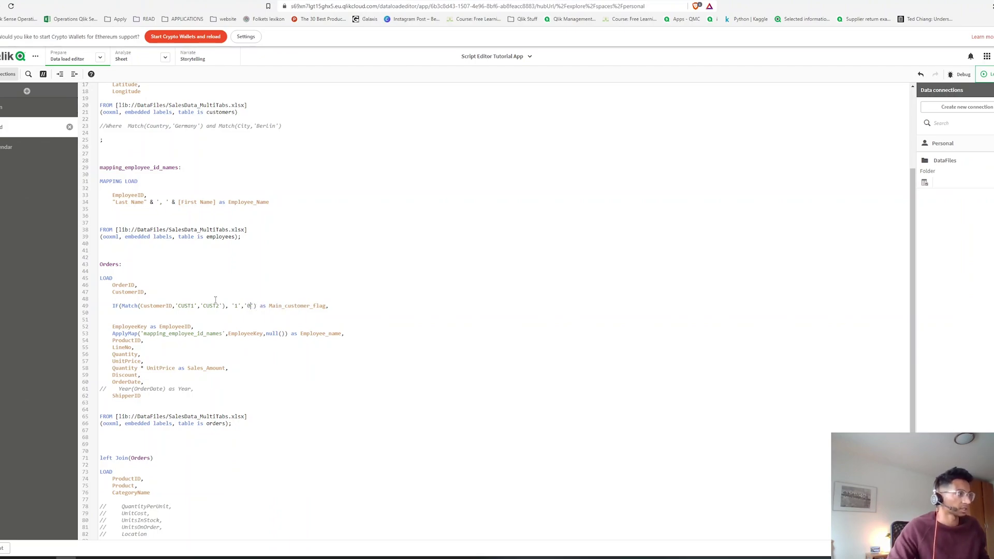
left_click(358, 306)
left_click(982, 74)
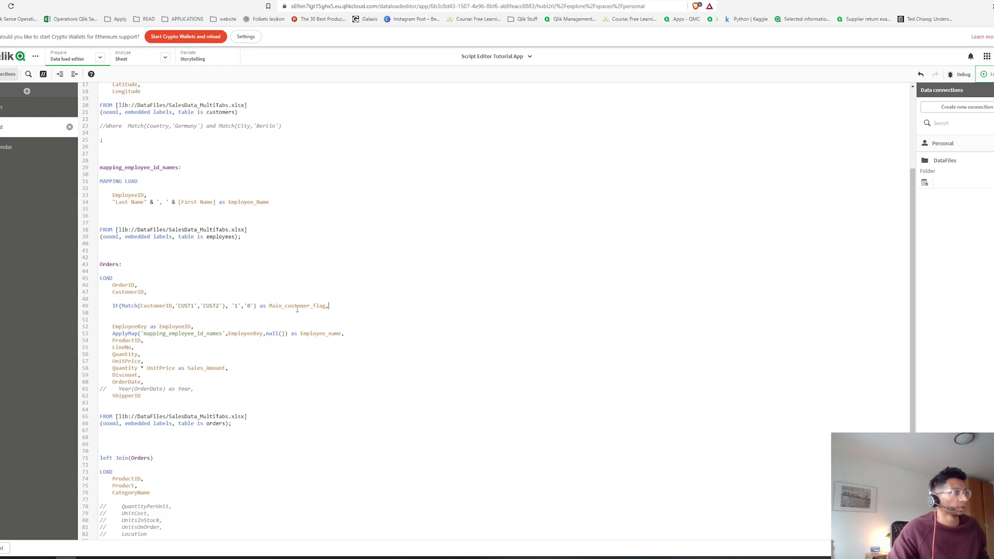
double_click(291, 305)
double_click(290, 306)
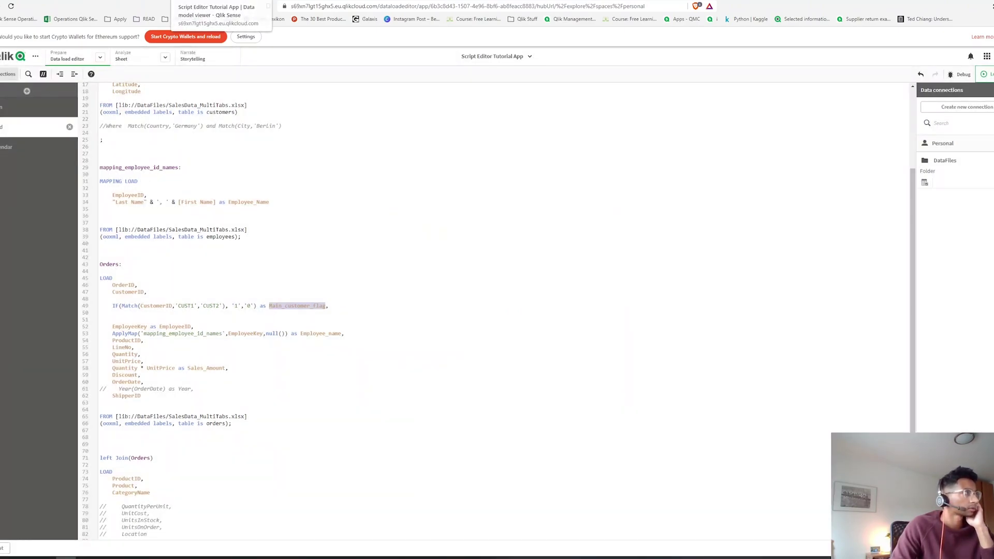
Step: Preview Orders and its Main_customer_flag field in the data model, then return to the sheet
left_click(217, 1)
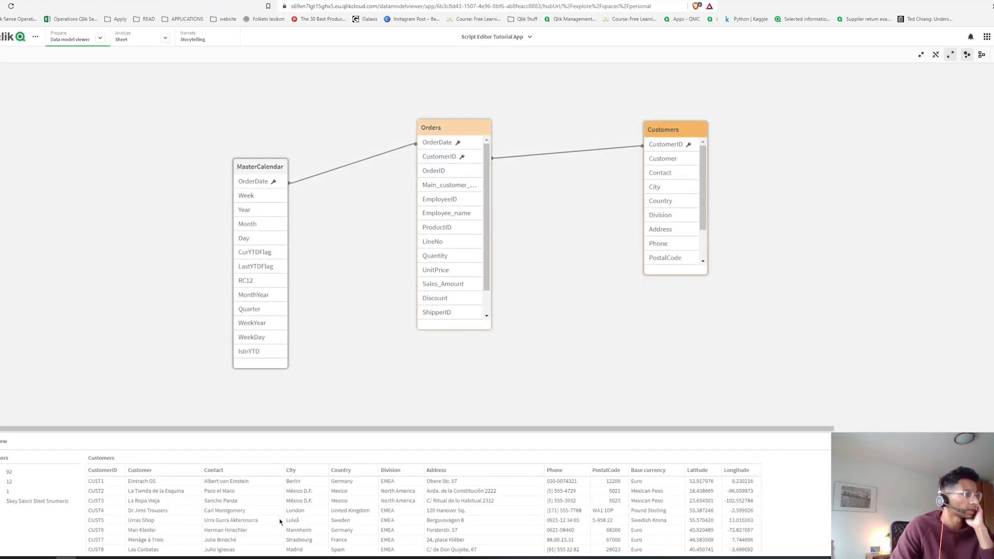
left_click(472, 129)
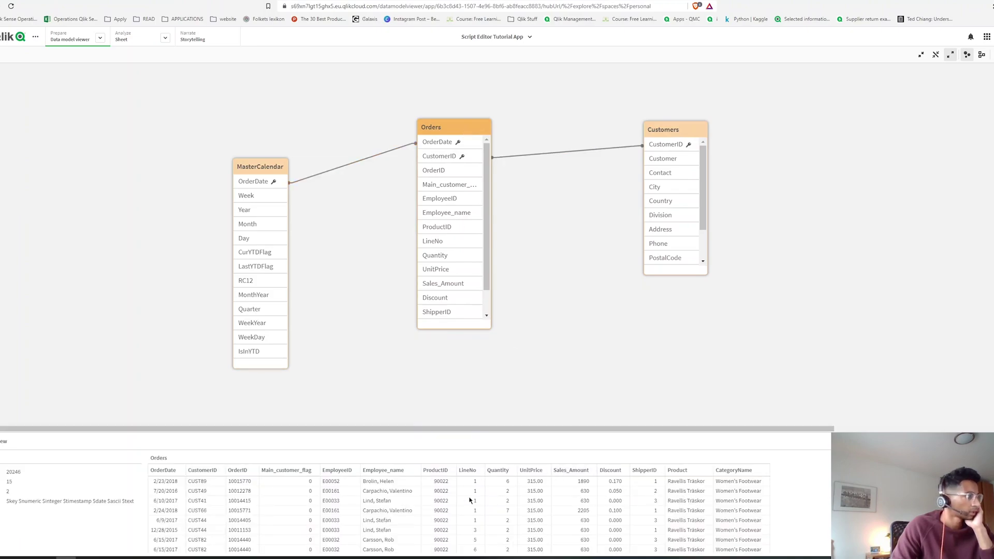
left_click(290, 472)
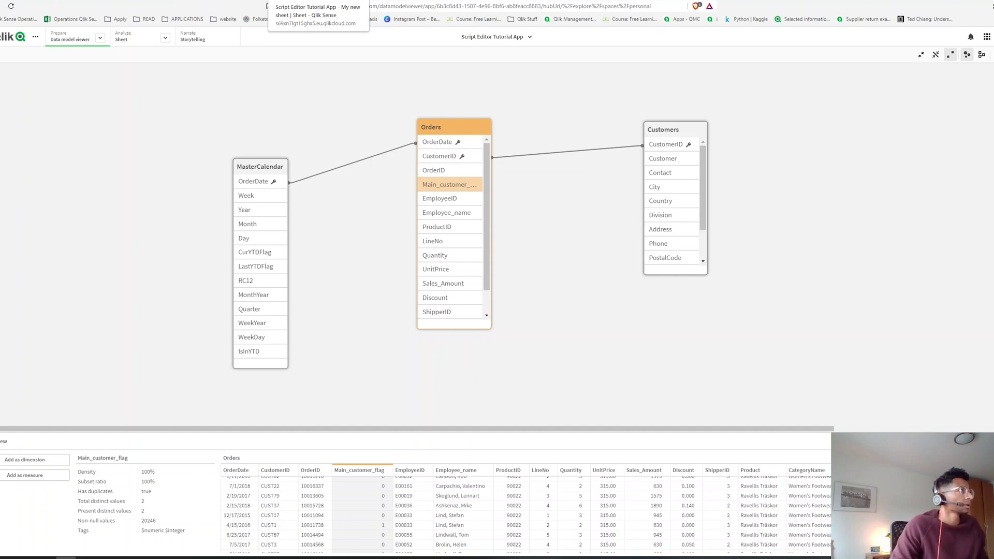
key("ctrl+Tab")
key("ctrl+Tab")
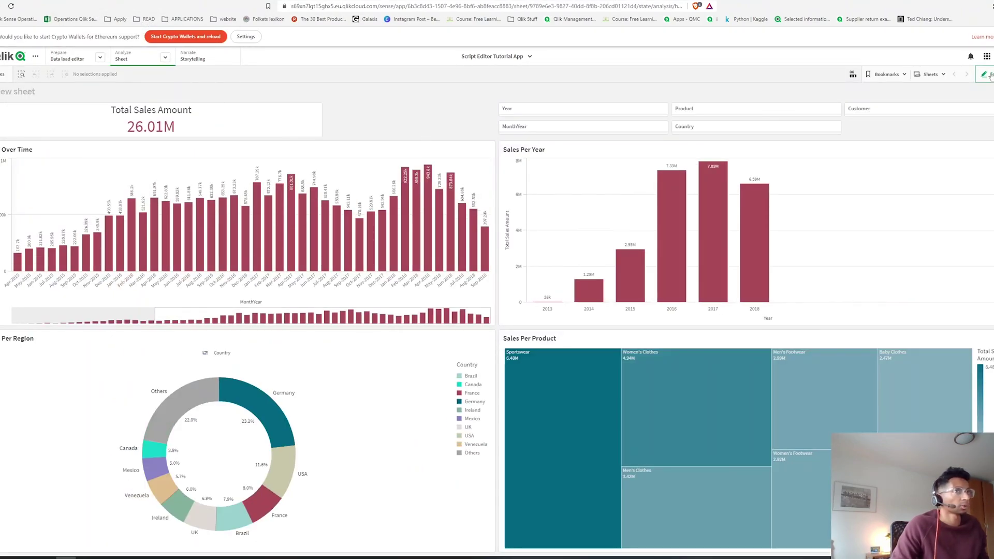
Step: Enter sheet edit mode and create a new measure from Master items > Measures
left_click(986, 75)
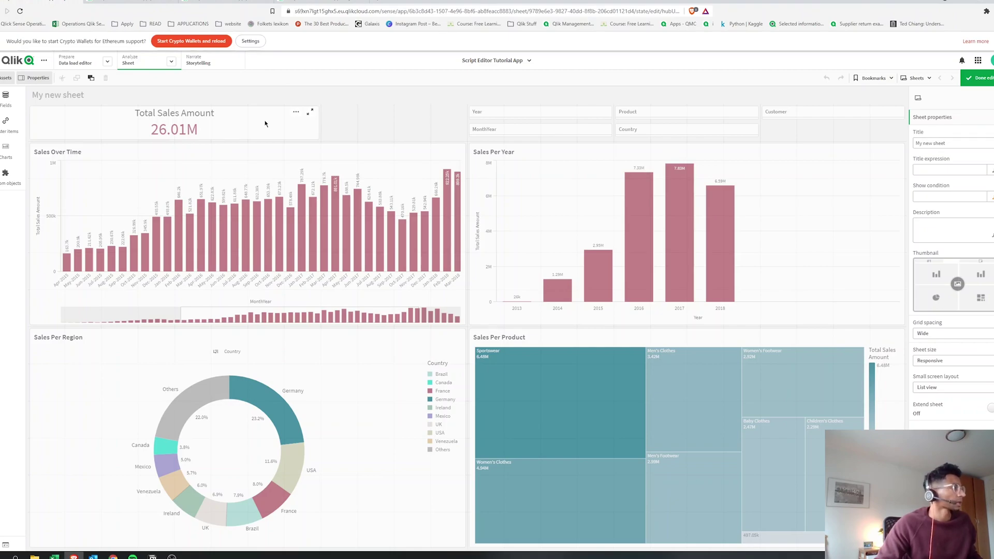
left_click(6, 134)
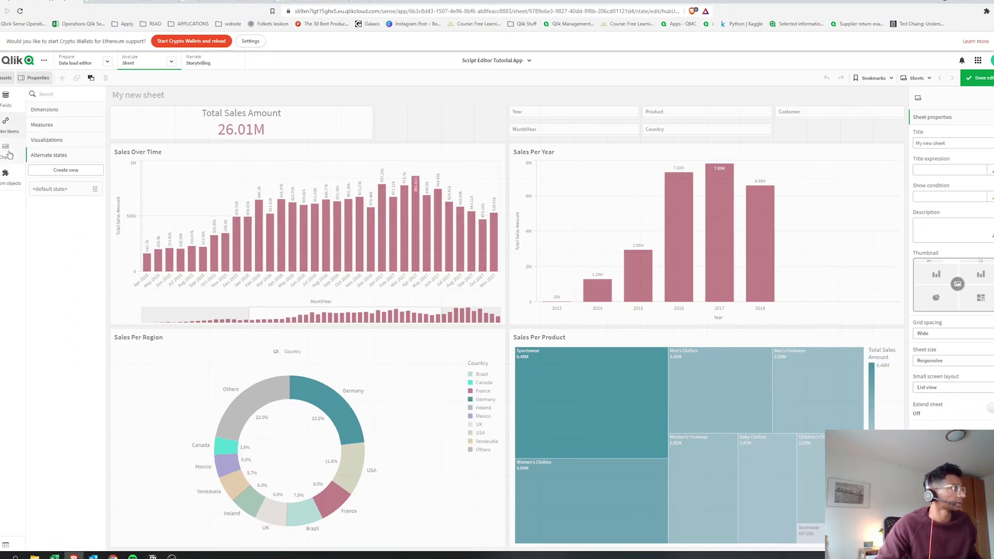
left_click(48, 125)
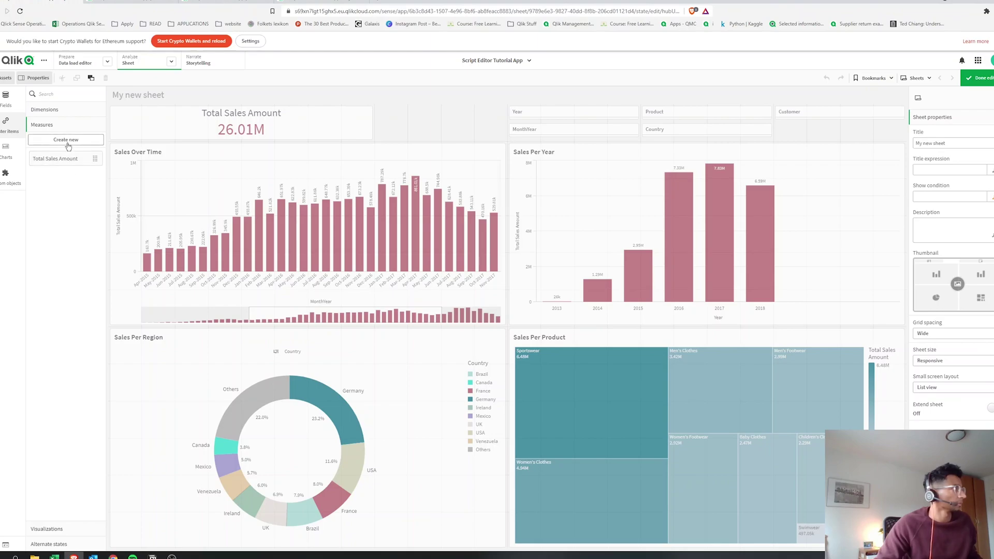
left_click(68, 144)
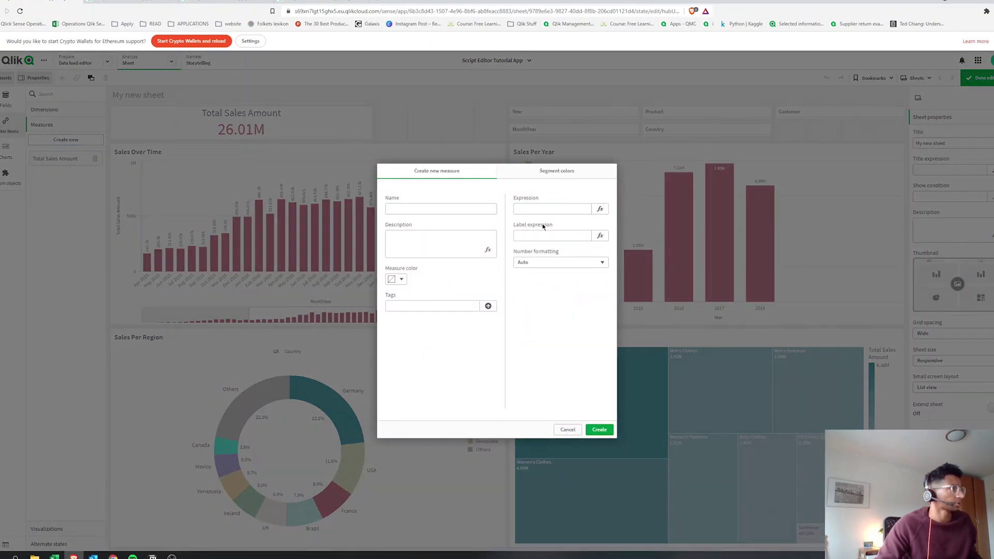
Step: Name the new measure 'Main Customer Sales' and bring up its expression editor
left_click(406, 209)
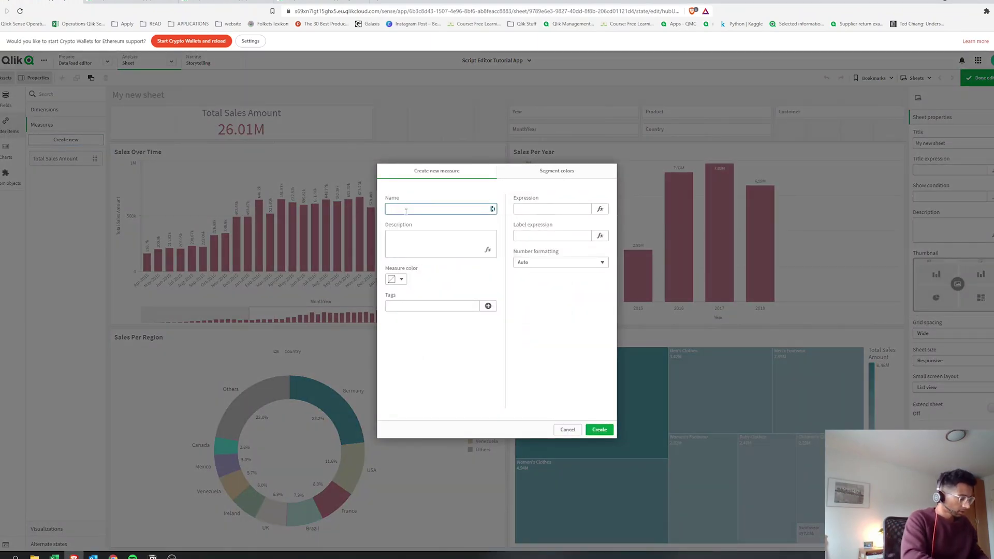
type("Main Customer")
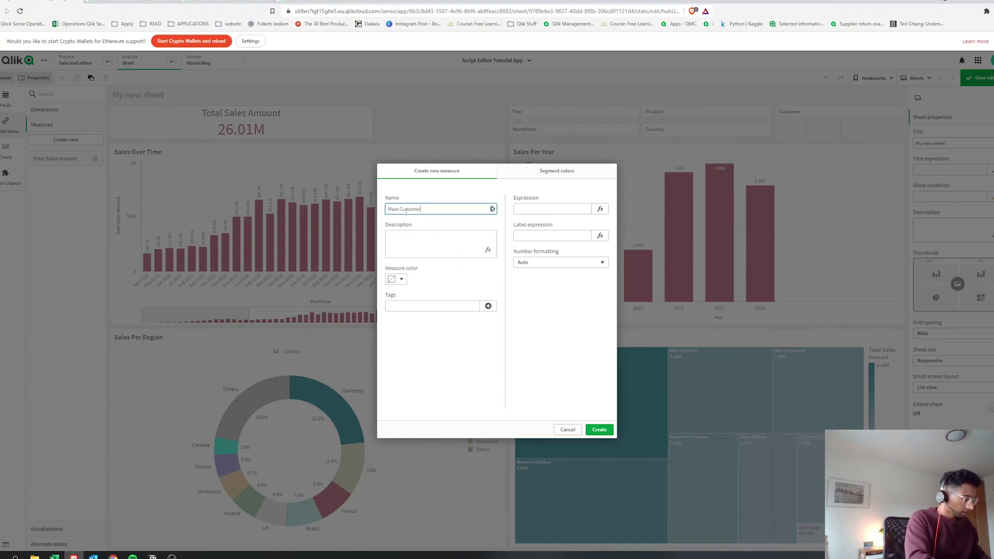
type(" Sales")
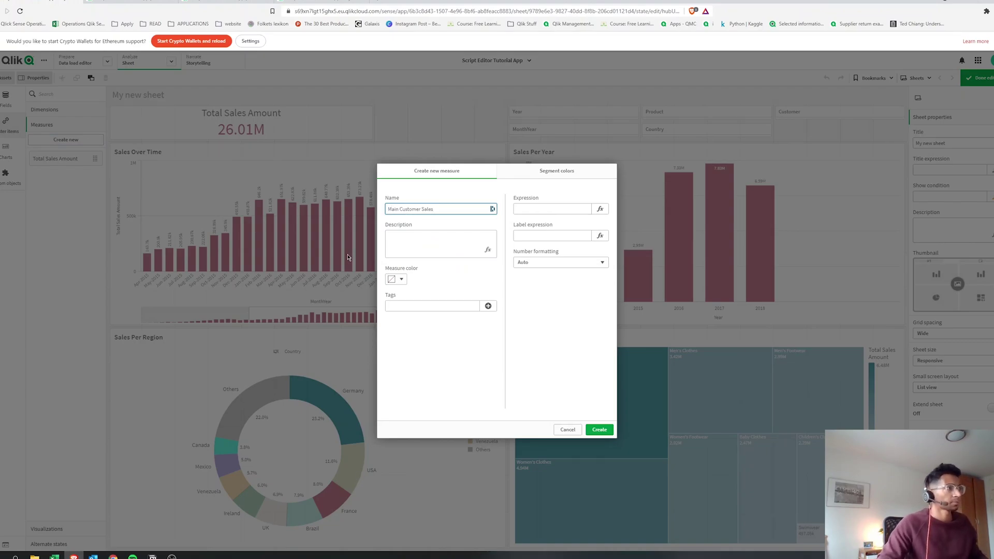
left_click(599, 208)
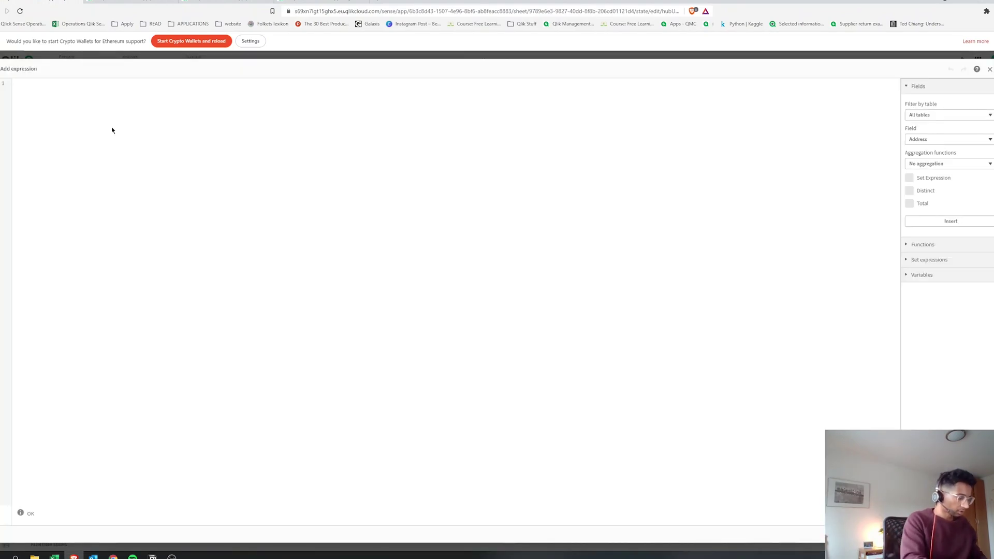
Step: Enter sum({$<Main_customer_flag = {1} >} UnitPrice*Quantity) as the expression and apply it
type("sum")
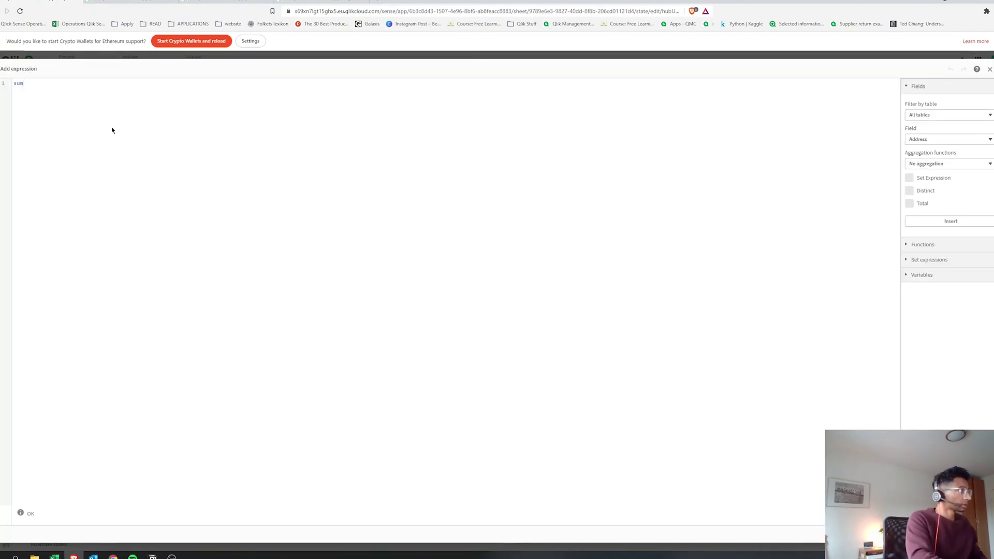
type("(")
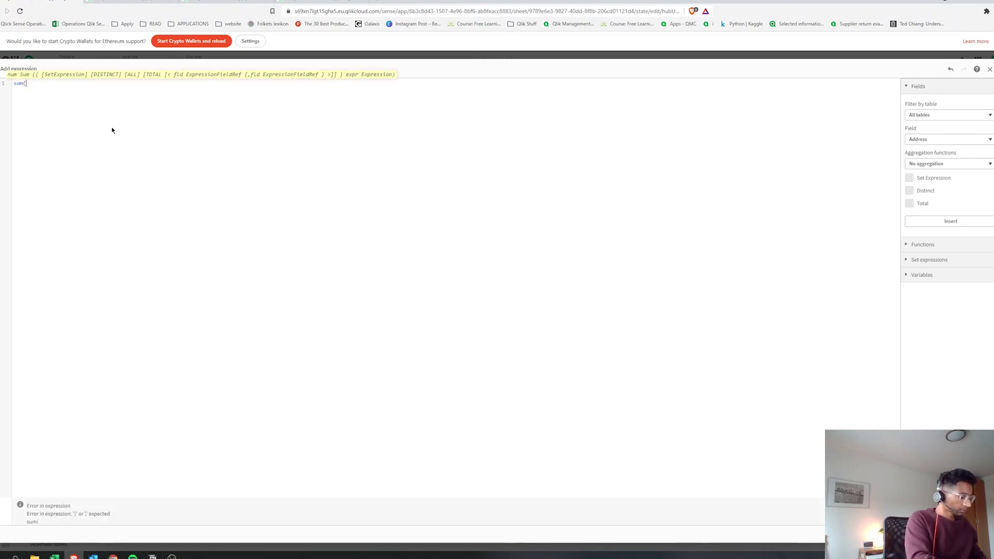
type("uni")
key("Return")
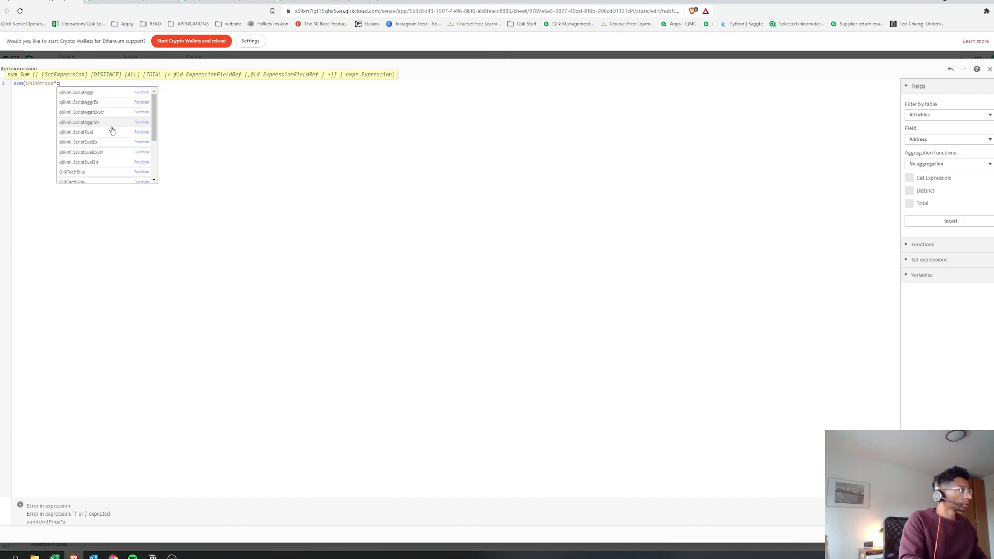
type("*quantity")
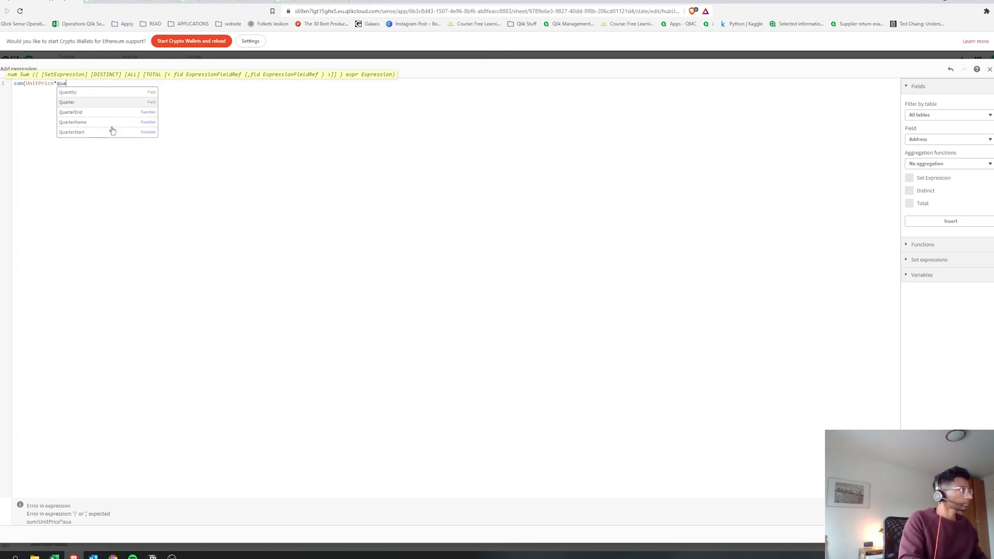
key("Return")
type(")")
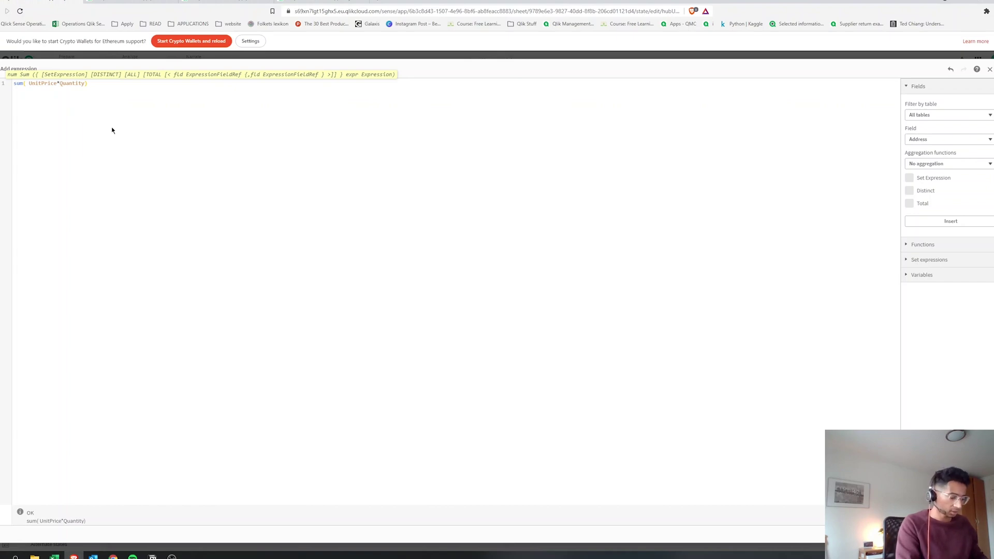
type(" {}")
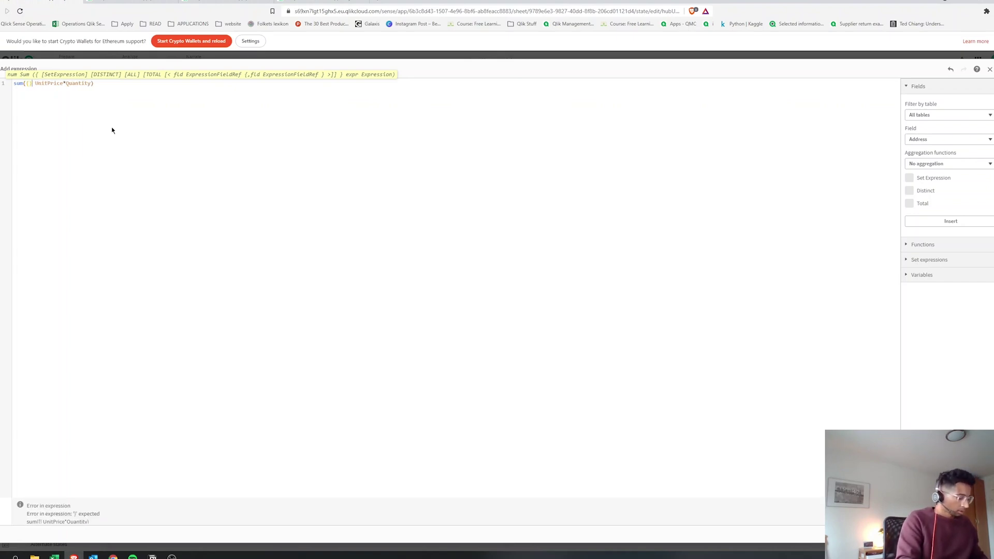
type("<>")
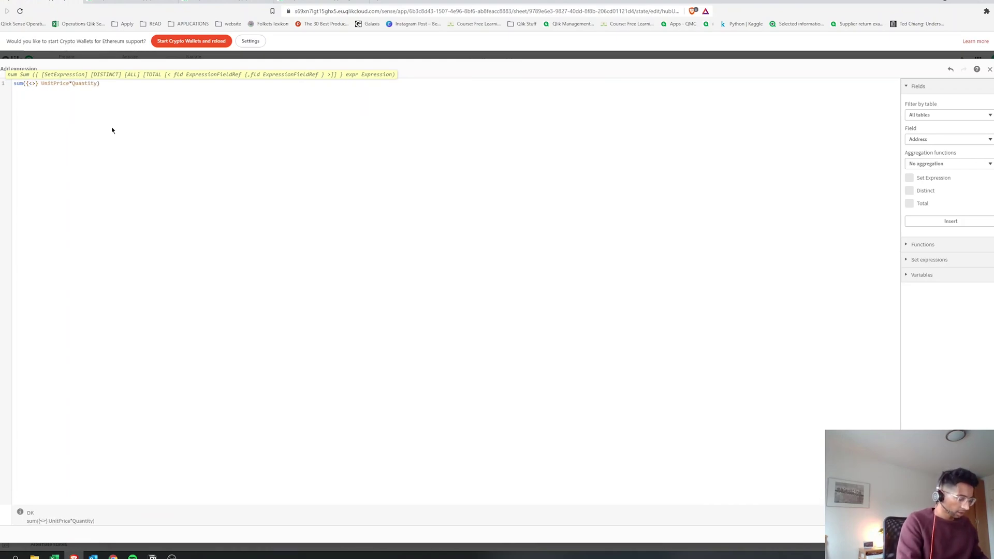
type("mai")
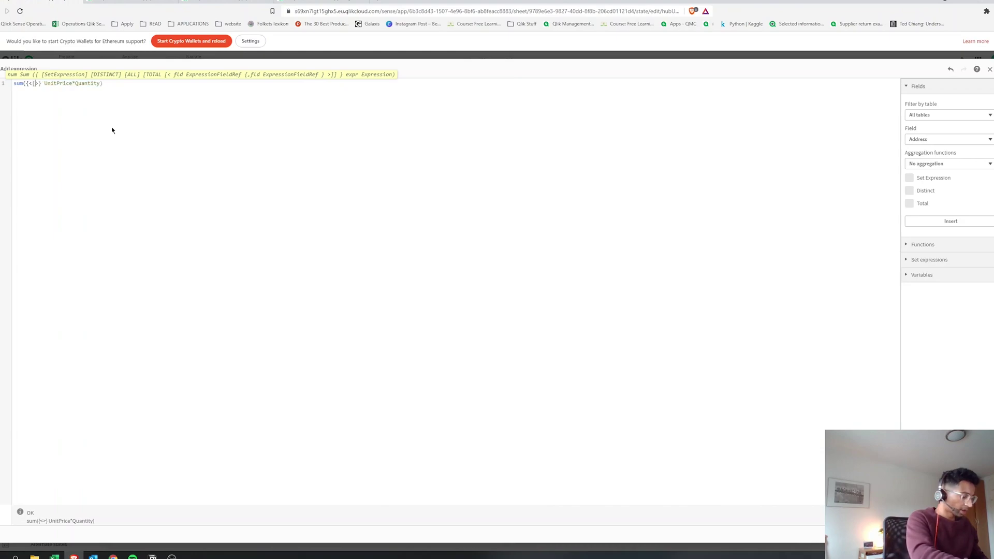
key("Return")
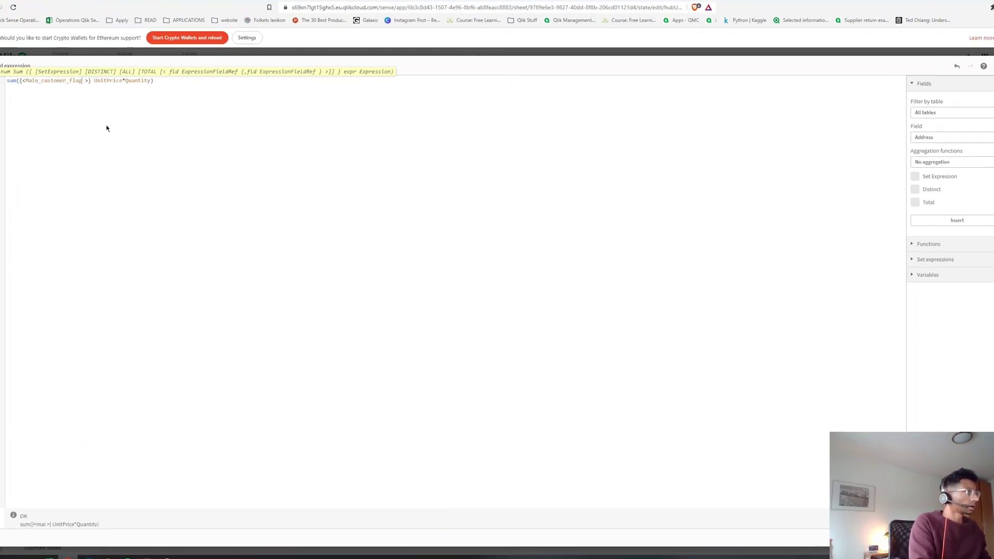
type("= ")
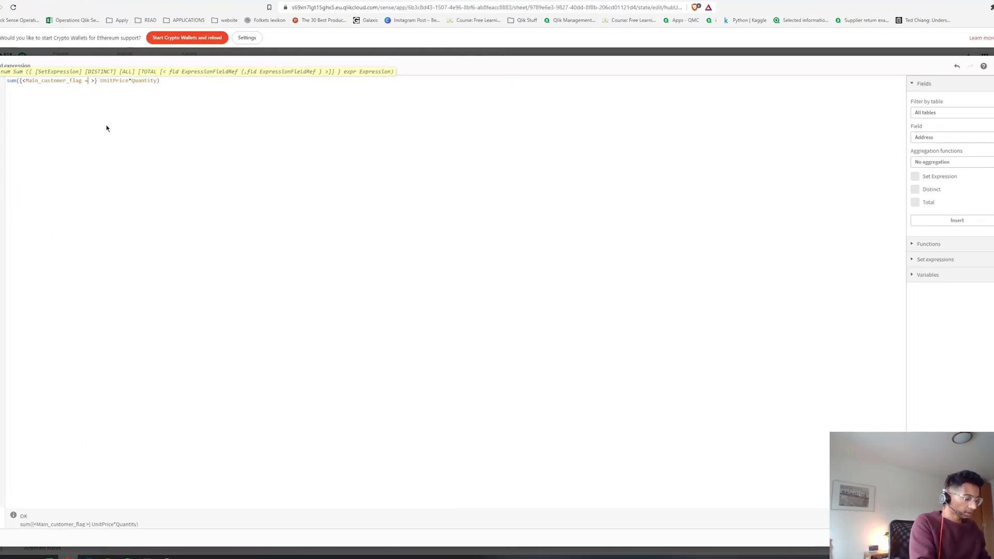
type("{1 ")
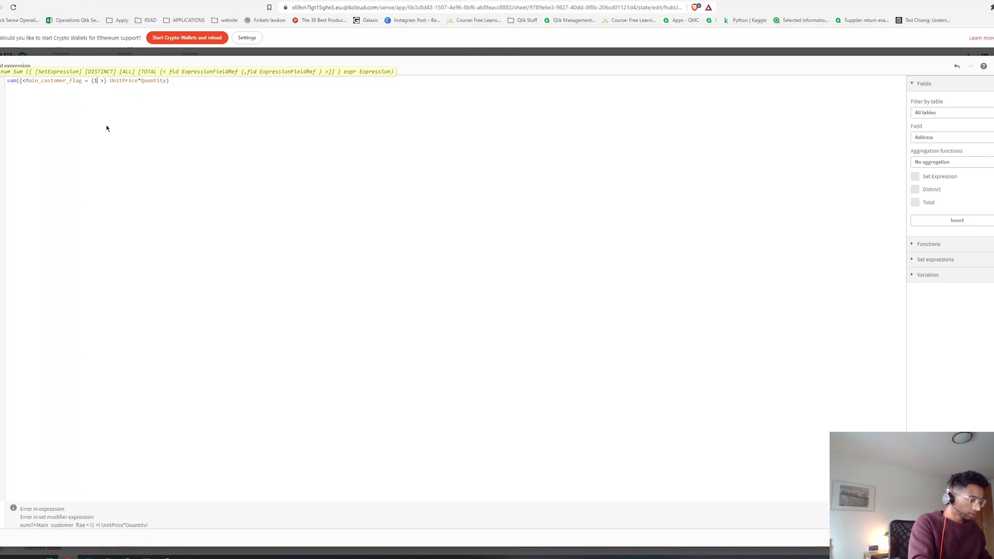
type("}")
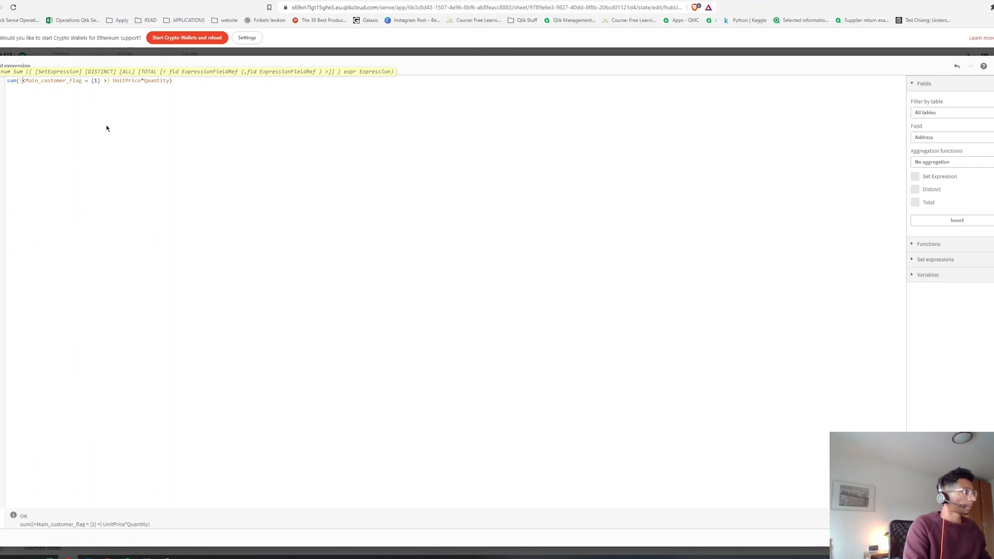
type("$")
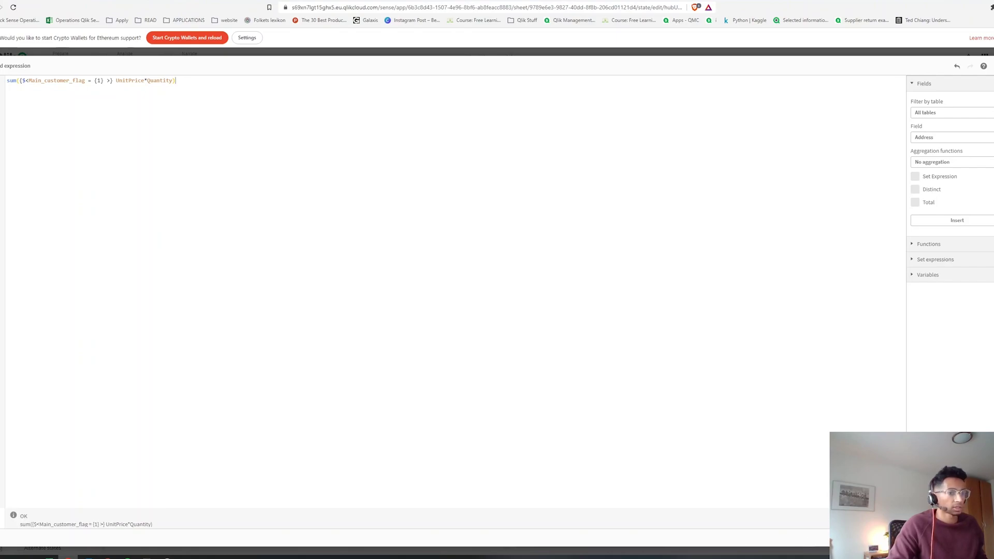
left_click(967, 538)
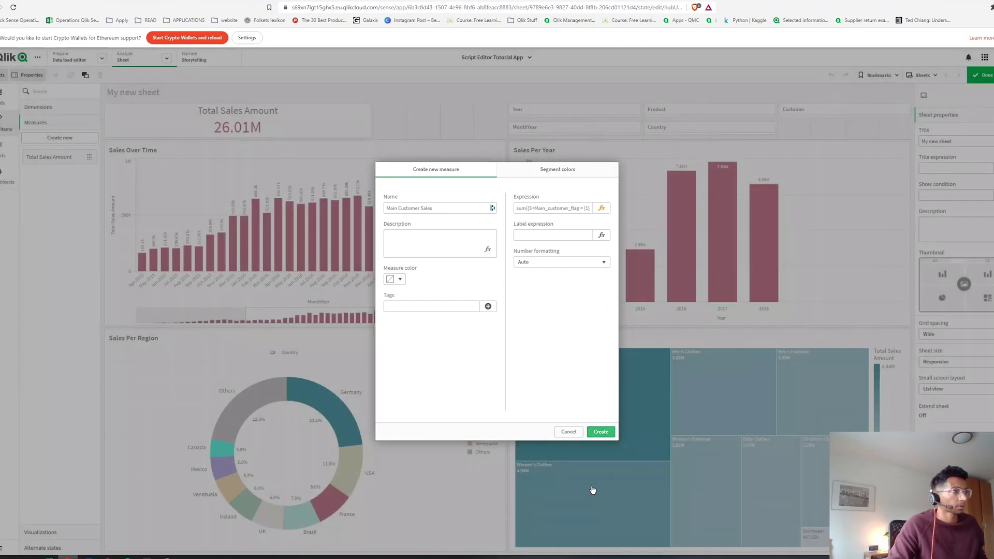
Step: Save the measure and place a Main Customer Sales KPI (1.21M) beside Total Sales Amount
left_click(600, 432)
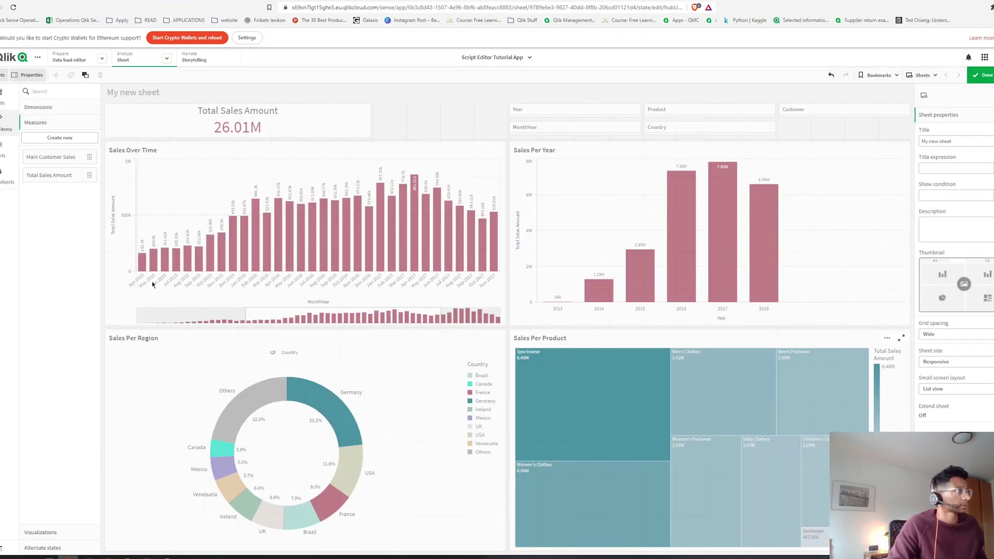
left_click(5, 149)
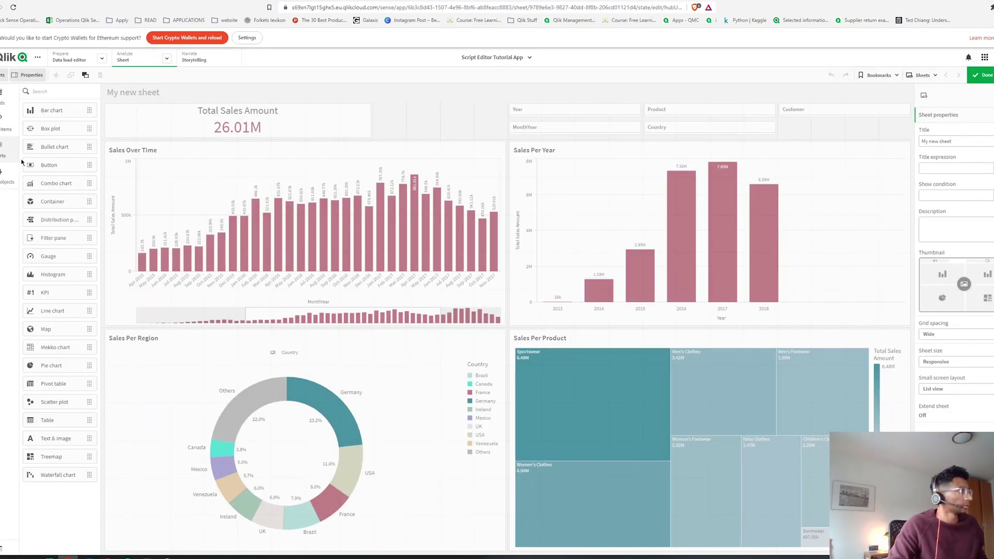
left_click_drag(50, 293, 425, 127)
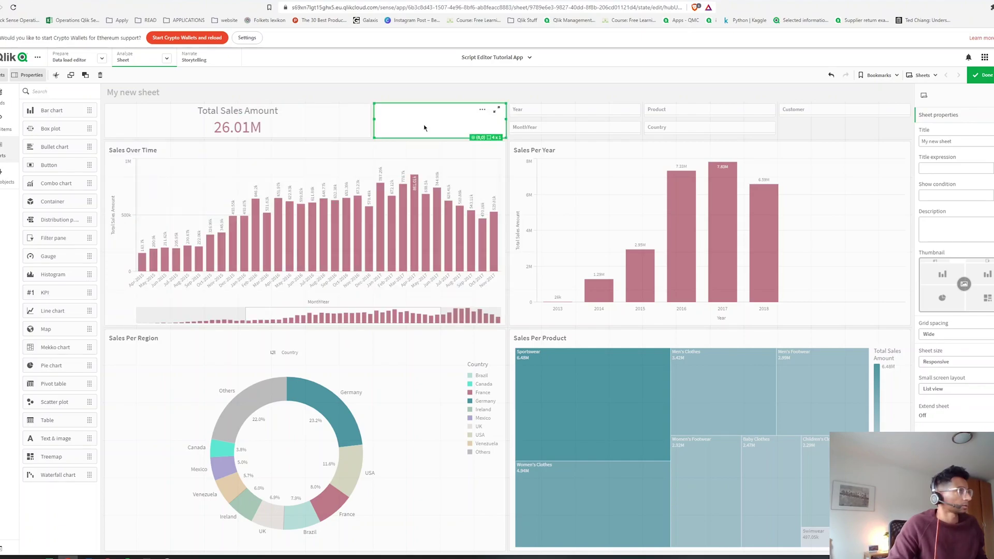
left_click(443, 126)
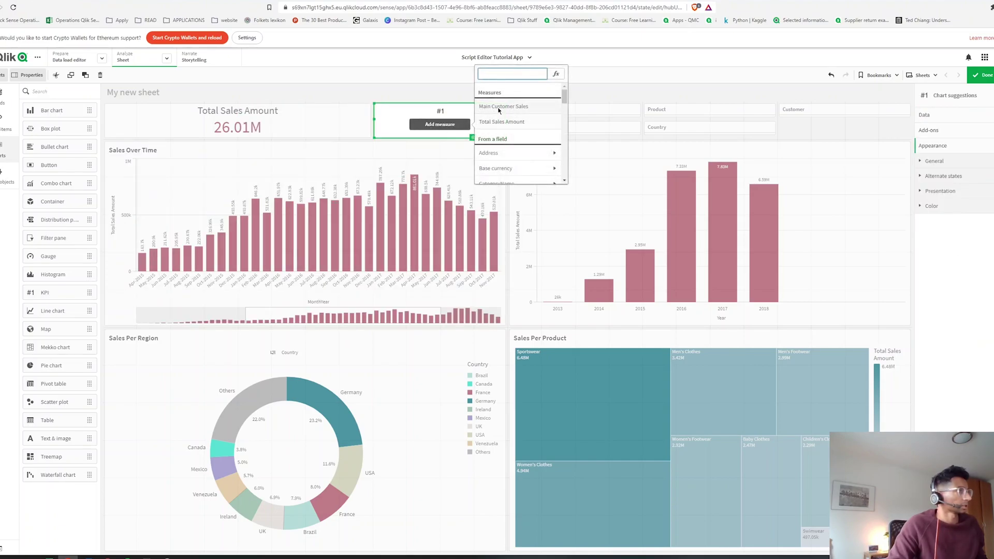
left_click(503, 106)
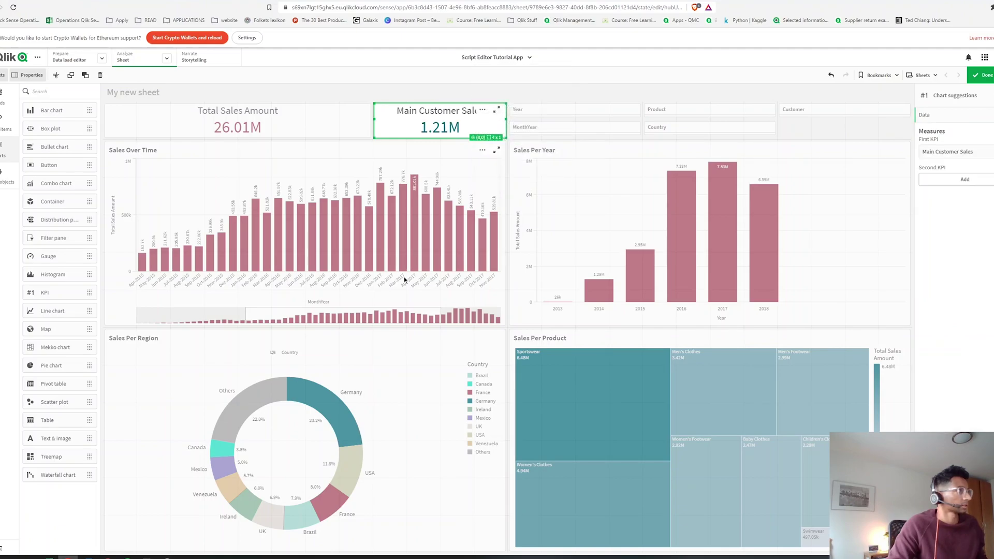
left_click(980, 75)
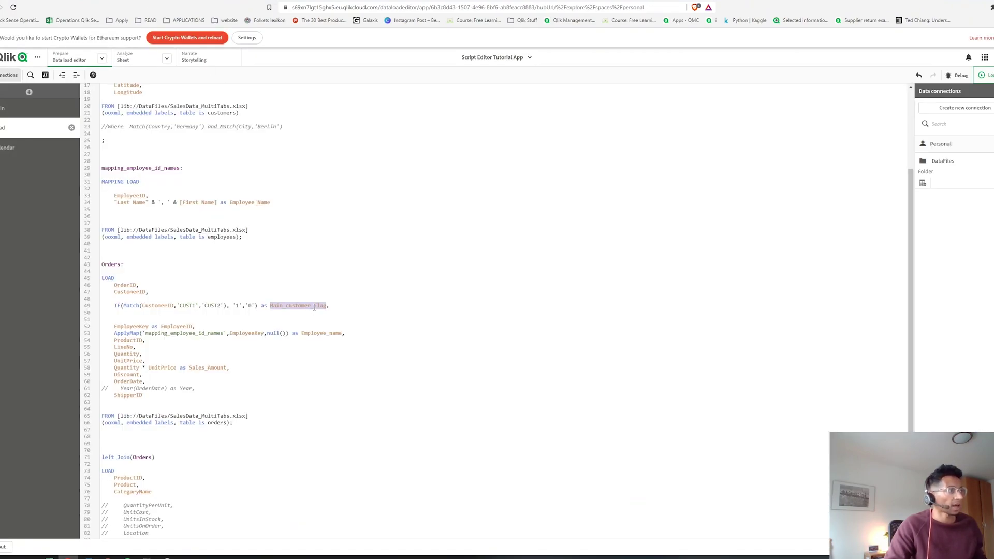
Step: Show the Orders line IF(Match(CustomerID,'CUST1','CUST2'),'1','0') as Main_customer_flag in the load script
left_click(314, 306)
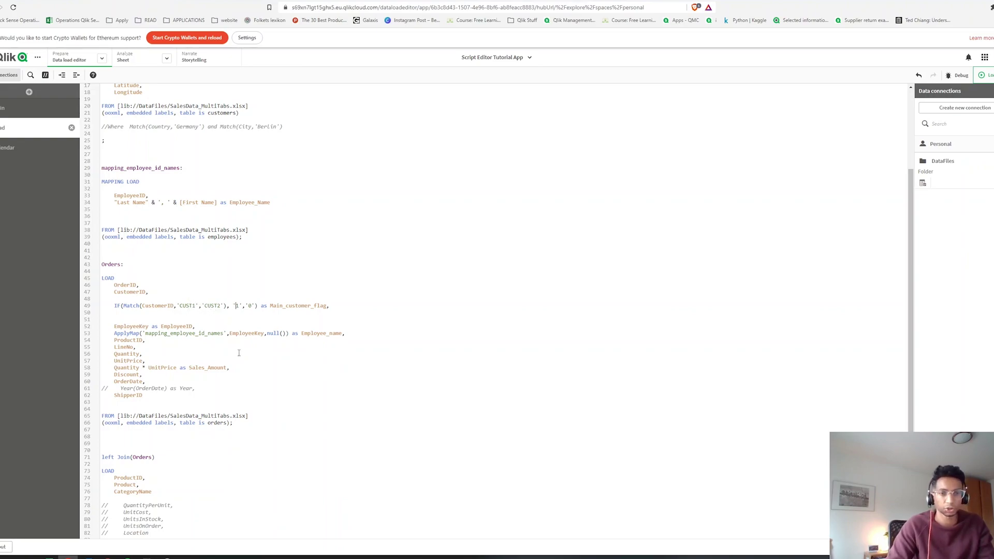
left_click(122, 57)
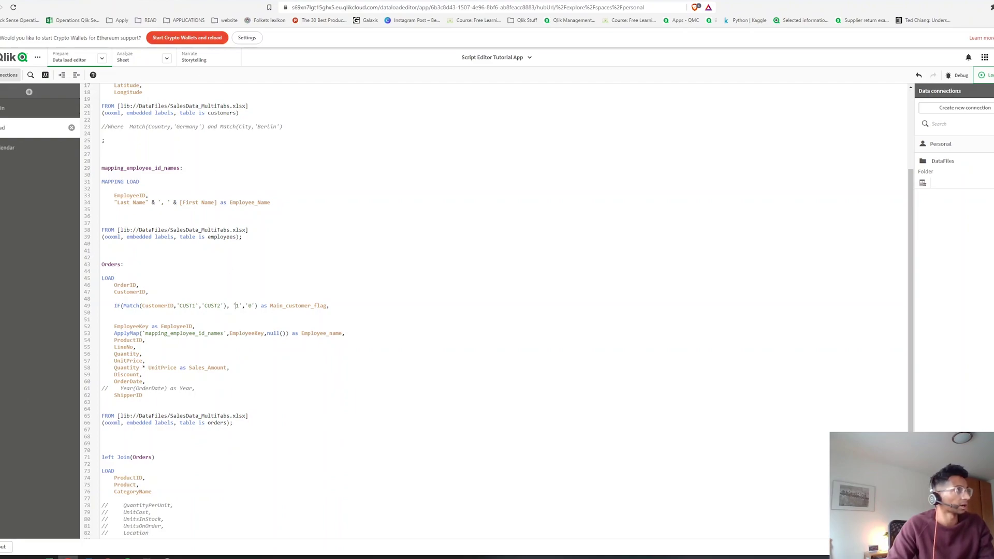